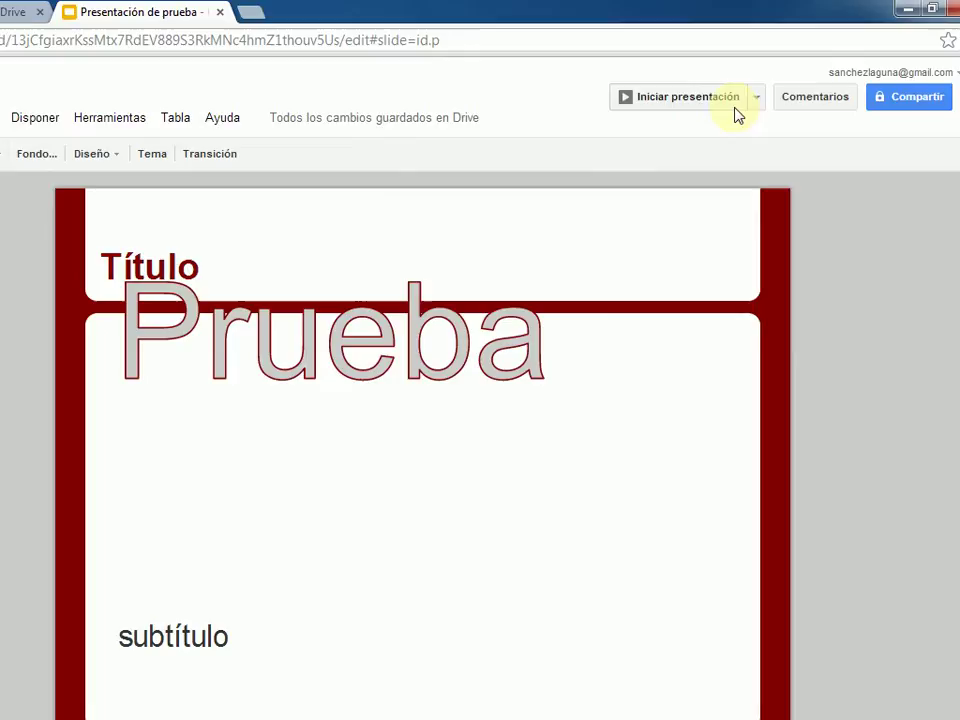
# - Add the speaker note 'nota' to slides 1, 2 and 3, then start the slideshow
pyautogui.click(757, 97)
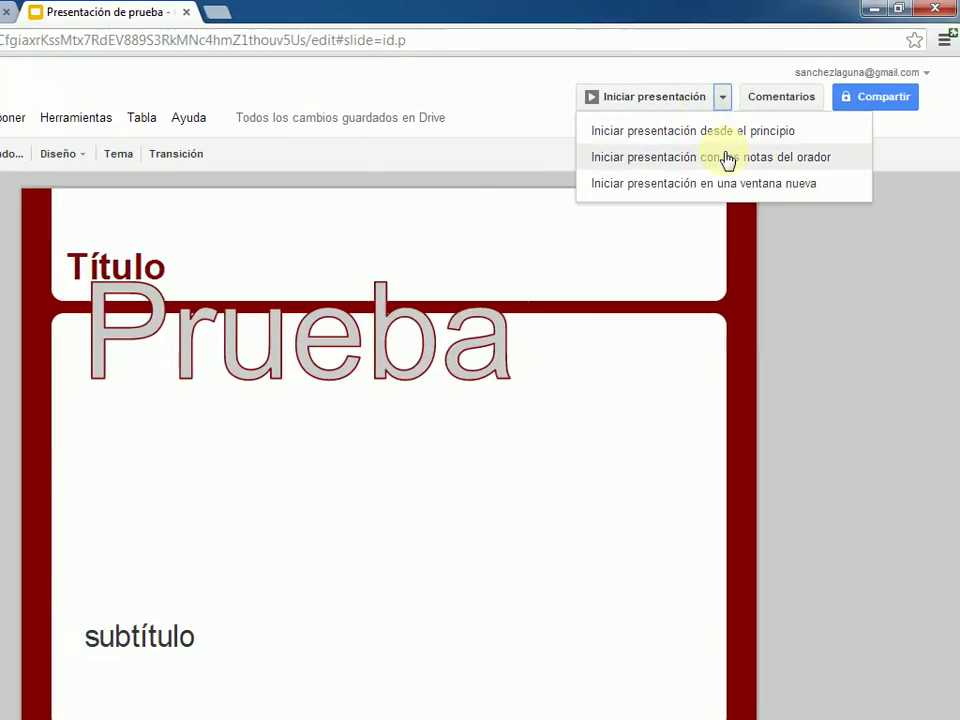
pyautogui.click(792, 334)
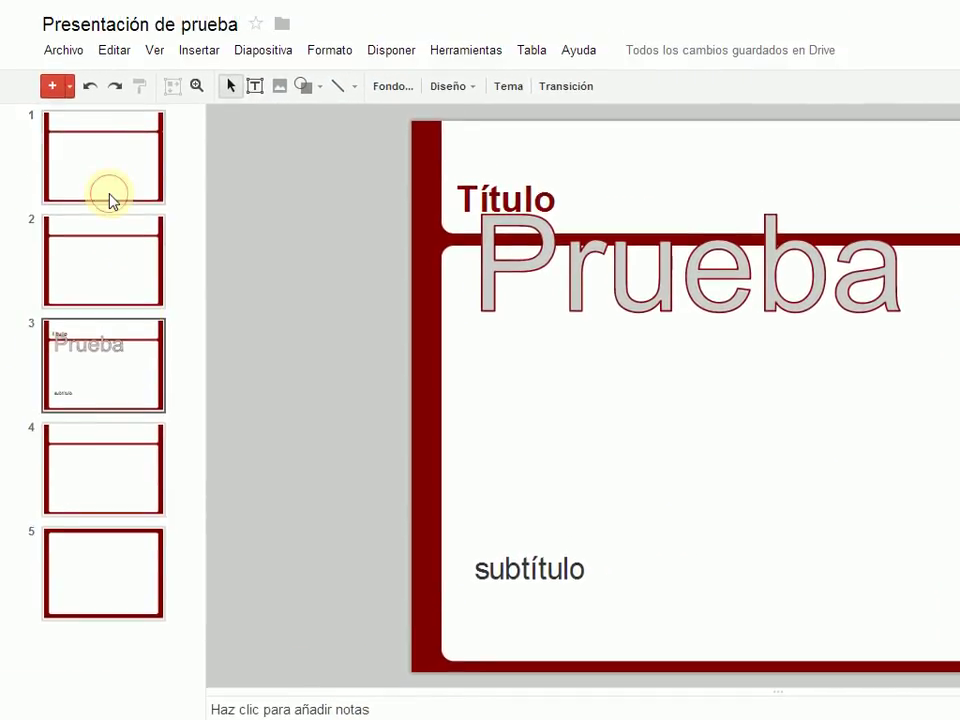
pyautogui.click(1, 137)
pyautogui.click(274, 700)
pyautogui.write('nota')
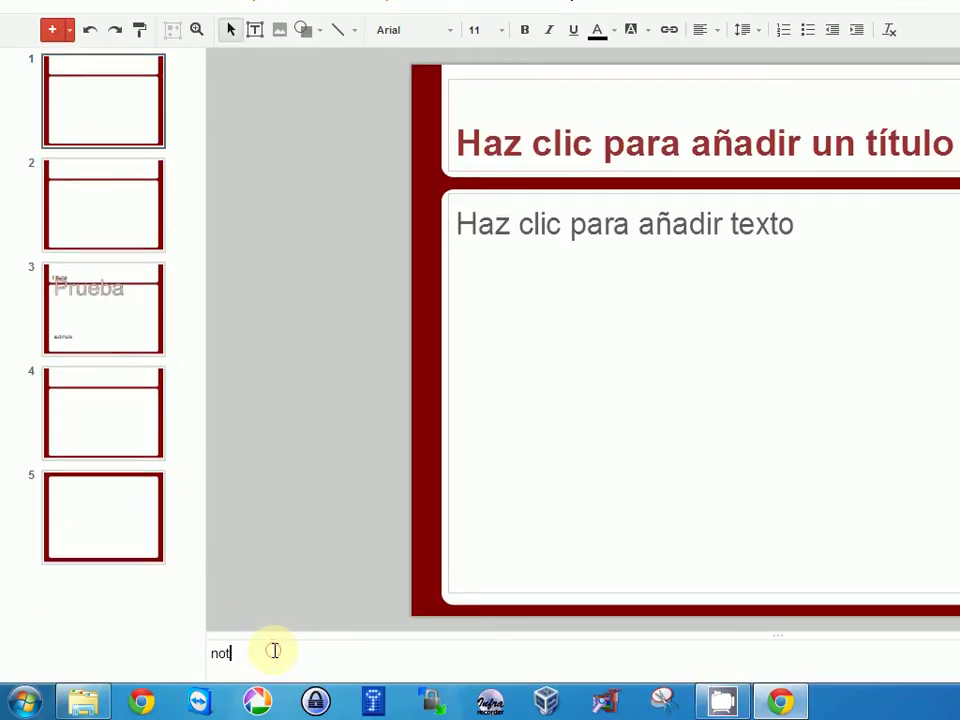
pyautogui.click(110, 188)
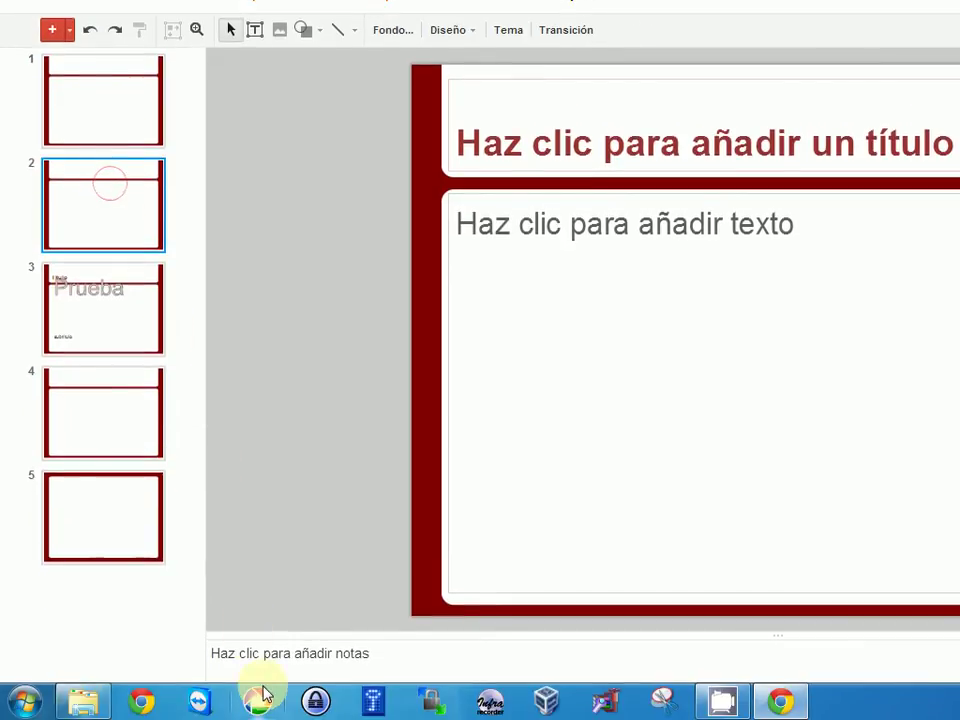
pyautogui.click(264, 664)
pyautogui.write('nota')
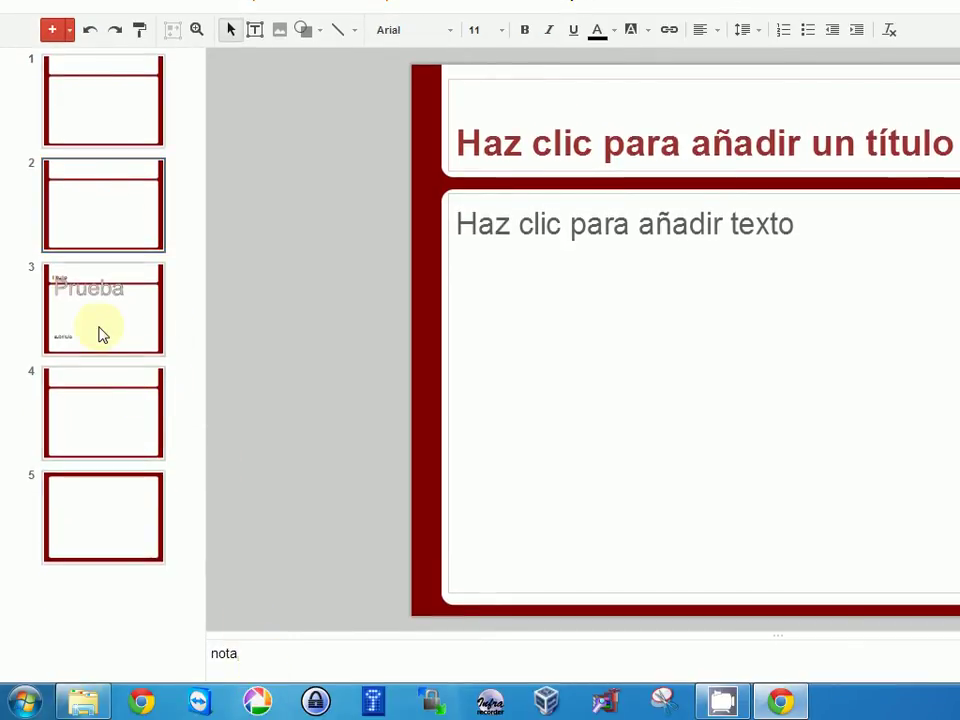
pyautogui.click(101, 333)
pyautogui.click(253, 664)
pyautogui.write('nota')
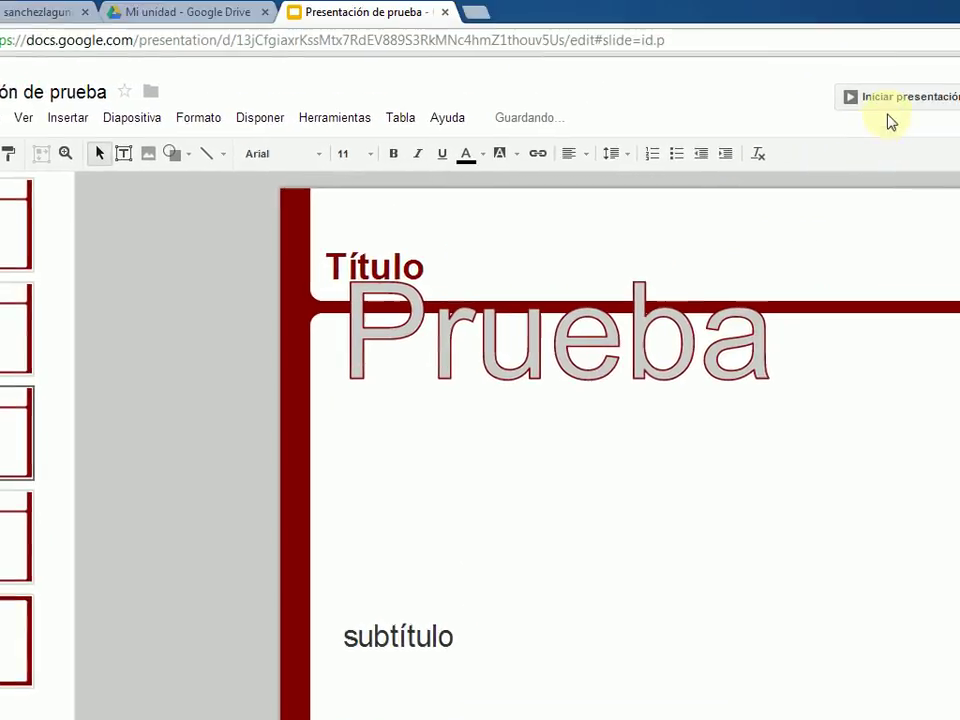
pyautogui.click(889, 96)
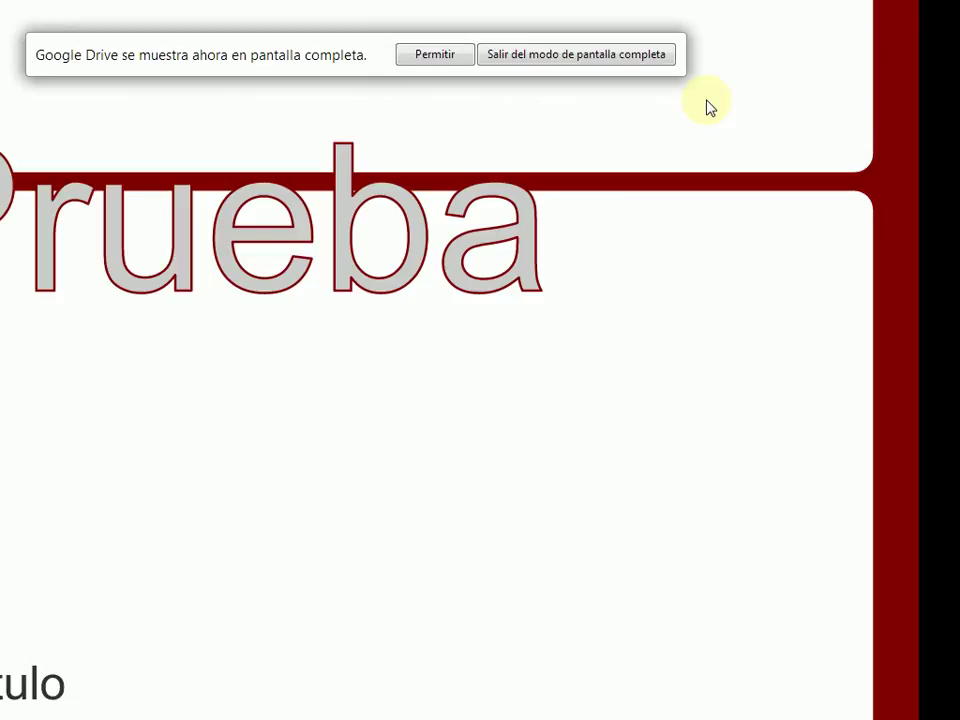
# - Allow fullscreen, jump to slide 1, advance through slides 2 and 3, then exit fullscreen
pyautogui.click(435, 52)
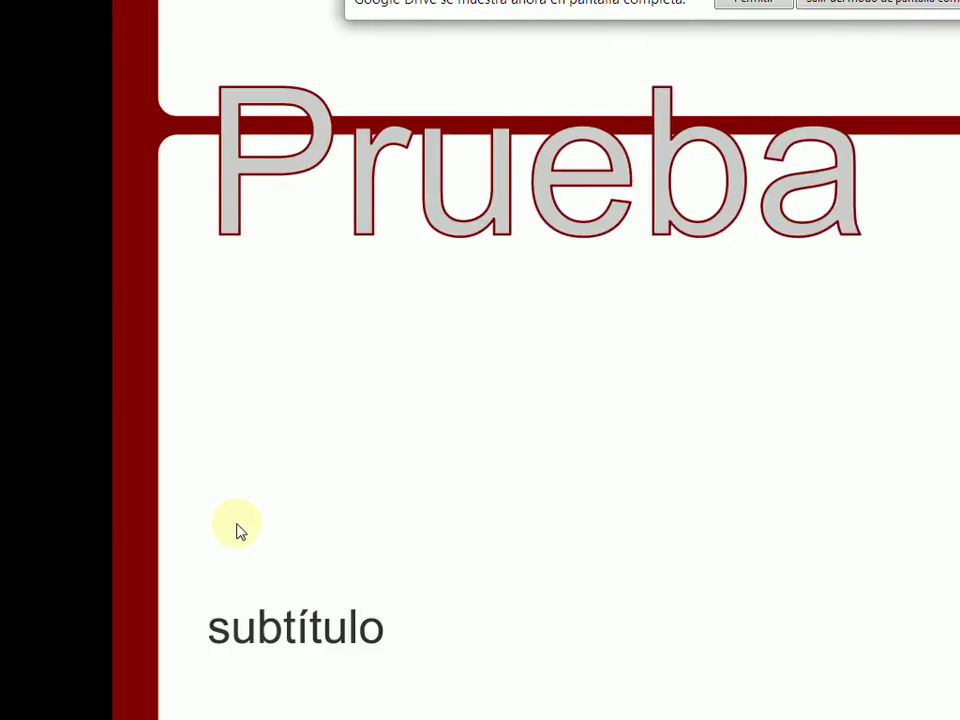
pyautogui.click(203, 694)
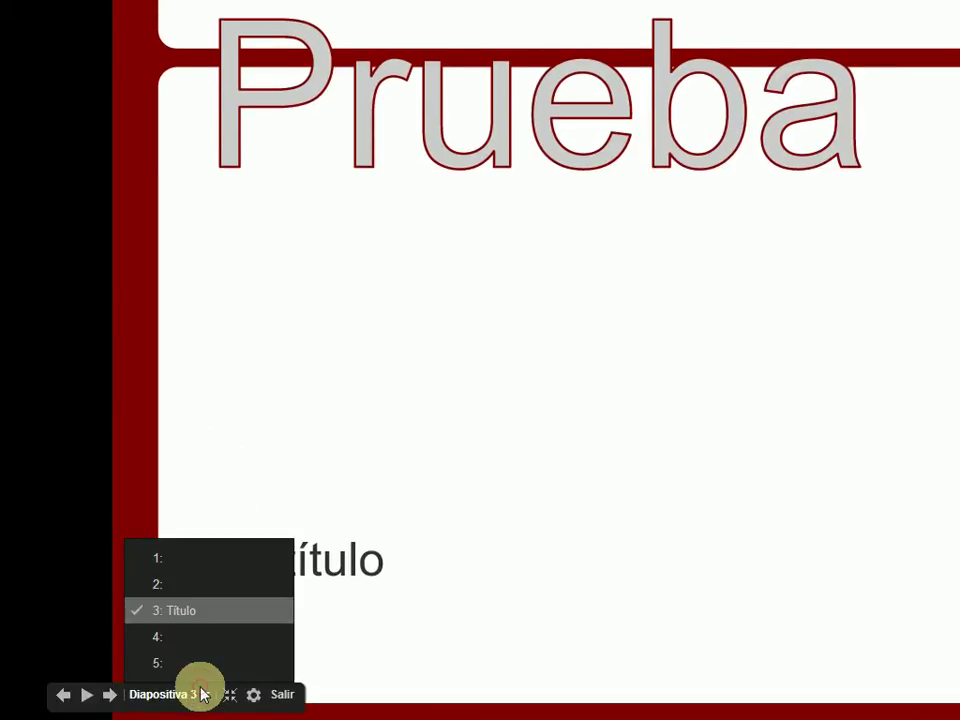
pyautogui.click(190, 567)
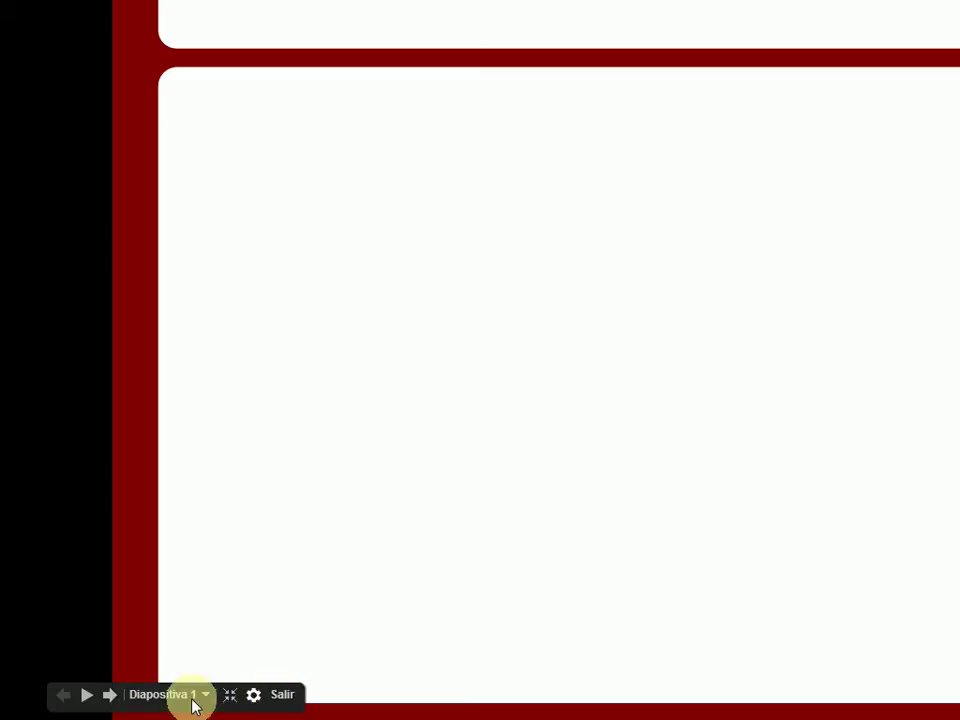
pyautogui.click(110, 696)
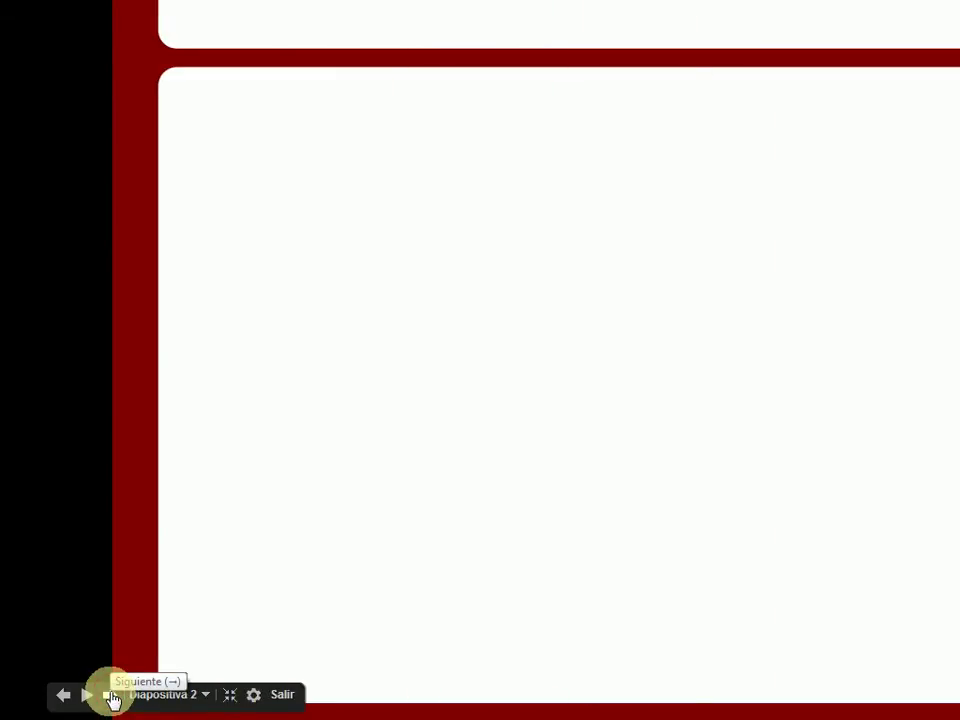
pyautogui.click(110, 696)
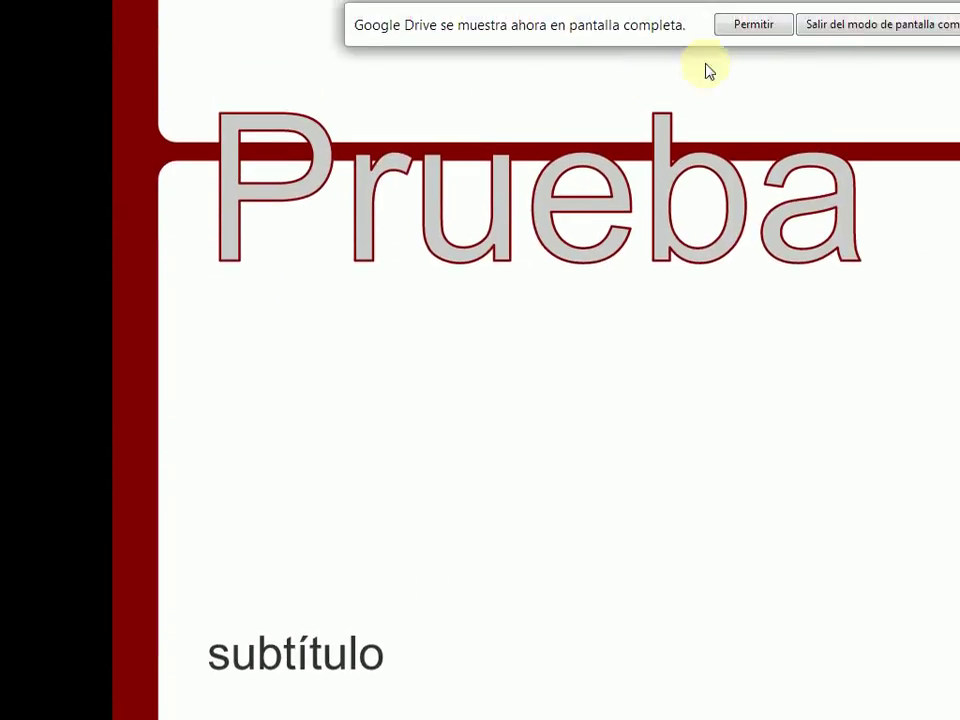
pyautogui.click(746, 67)
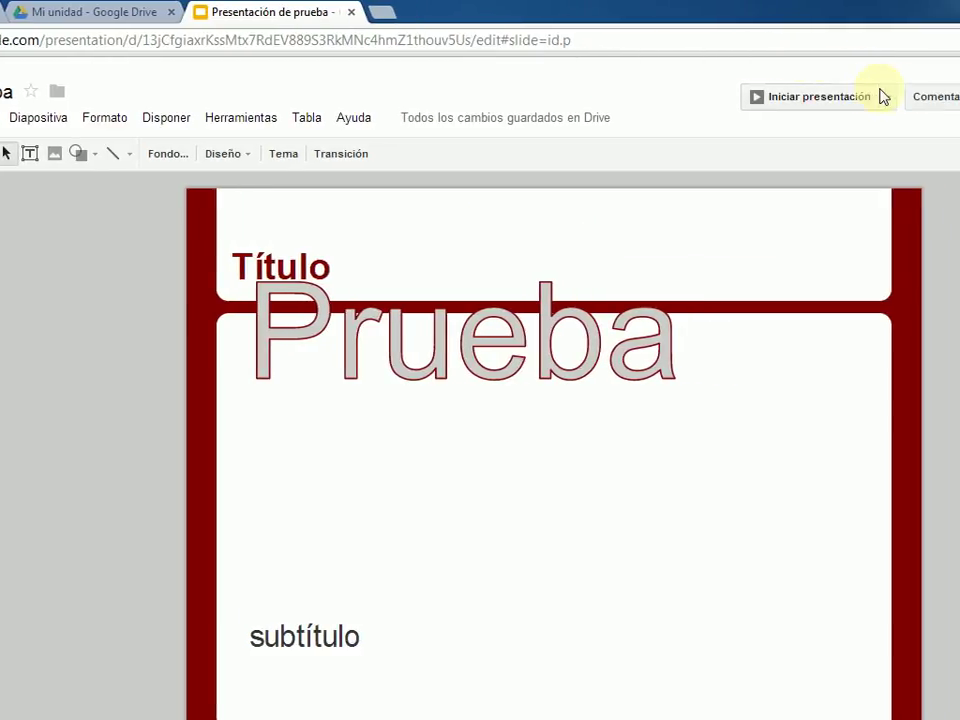
pyautogui.click(812, 94)
pyautogui.click(737, 156)
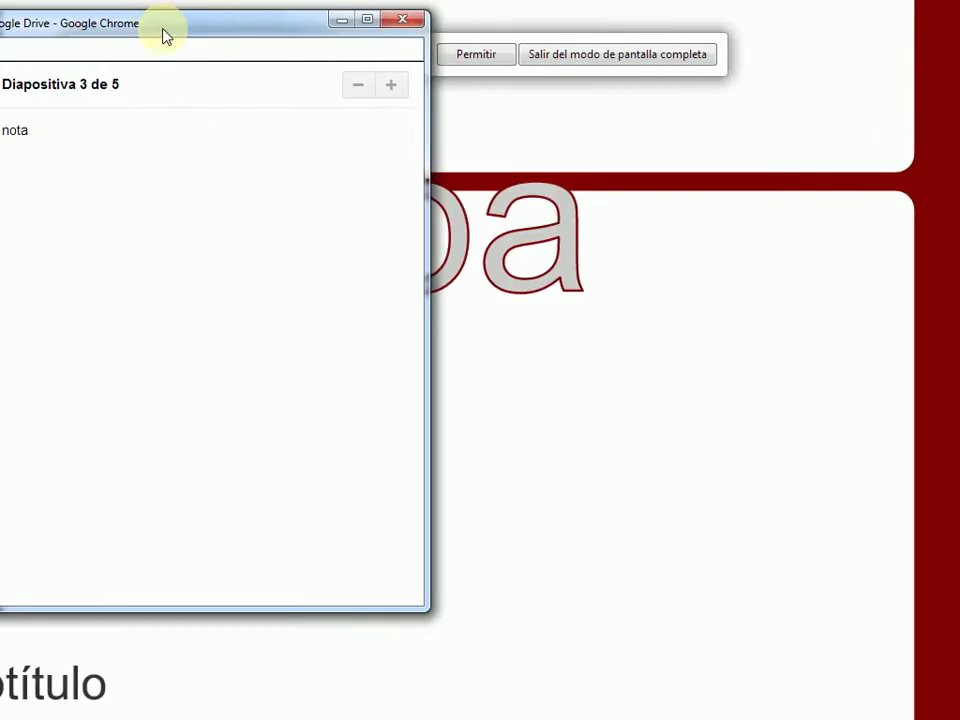
pyautogui.moveTo(165, 35); pyautogui.dragTo(702, 173)
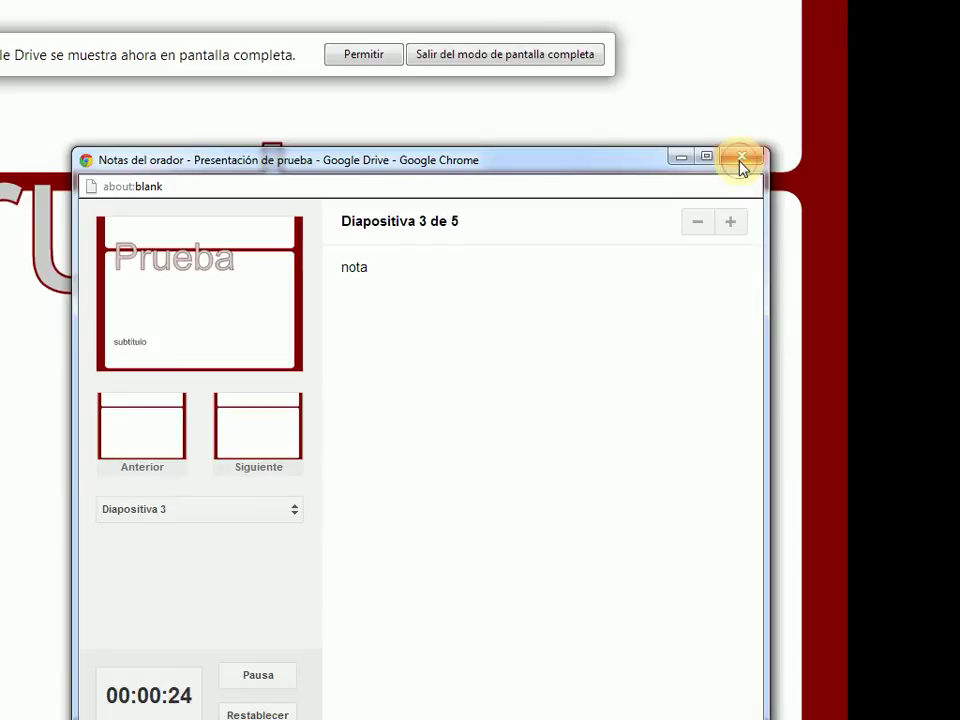
pyautogui.click(741, 160)
pyautogui.click(512, 55)
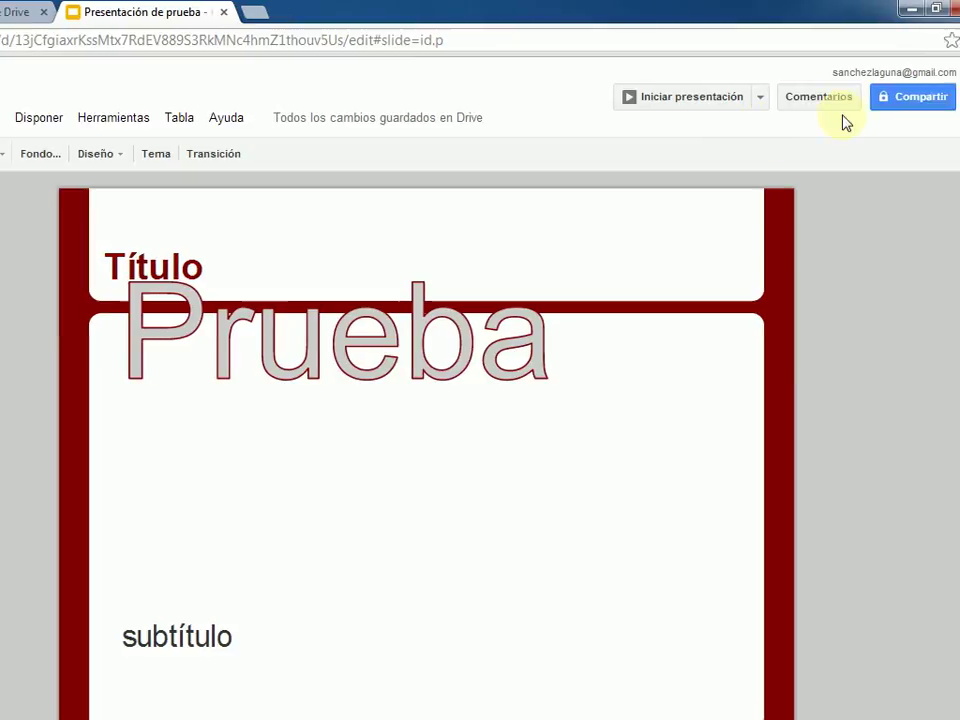
pyautogui.click(858, 100)
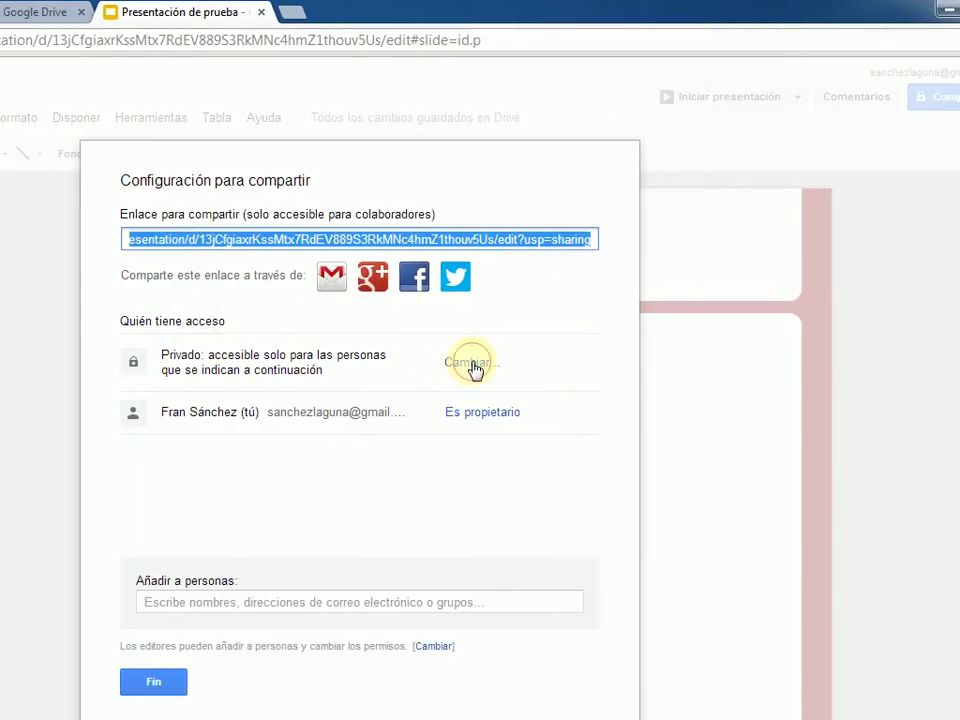
pyautogui.click(470, 364)
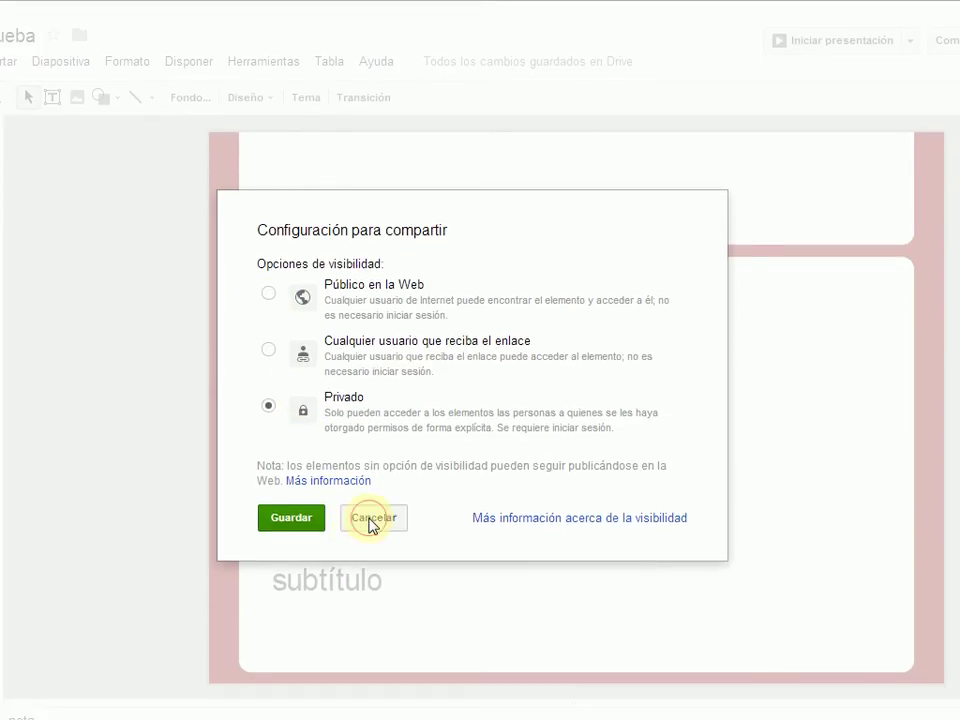
pyautogui.click(370, 519)
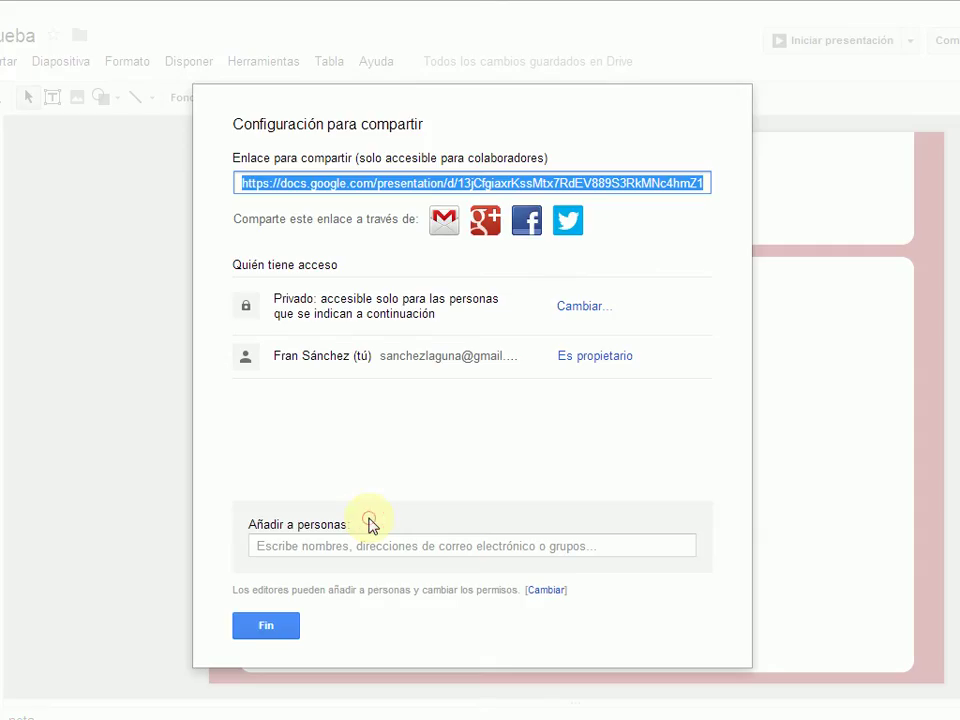
pyautogui.click(280, 618)
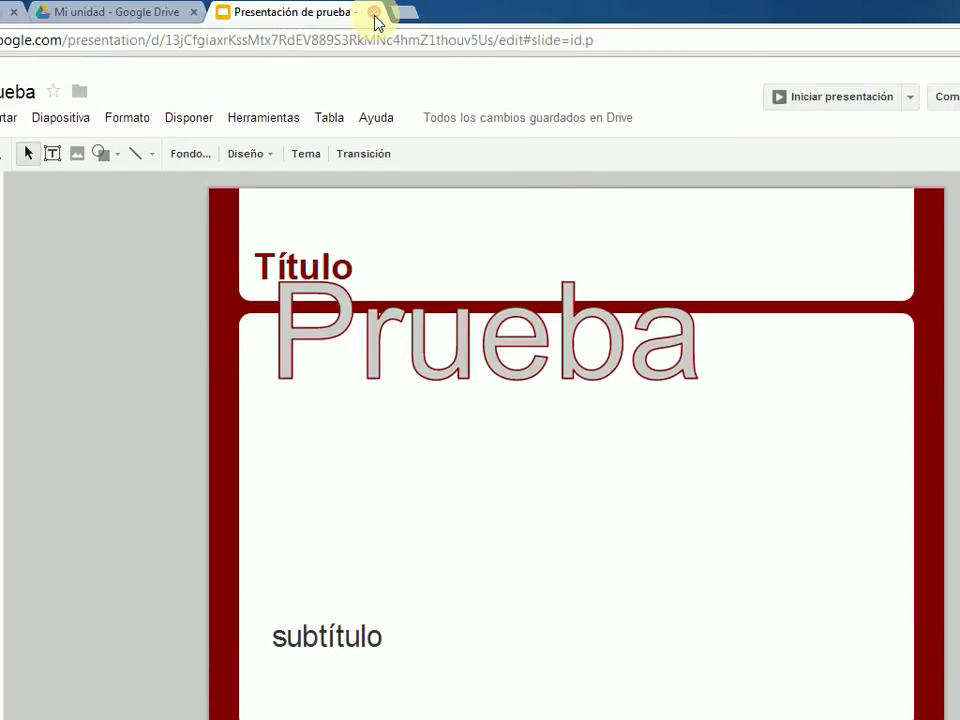
# - Close the presentation tab and create a new spreadsheet from Drive's CREAR menu
pyautogui.click(374, 14)
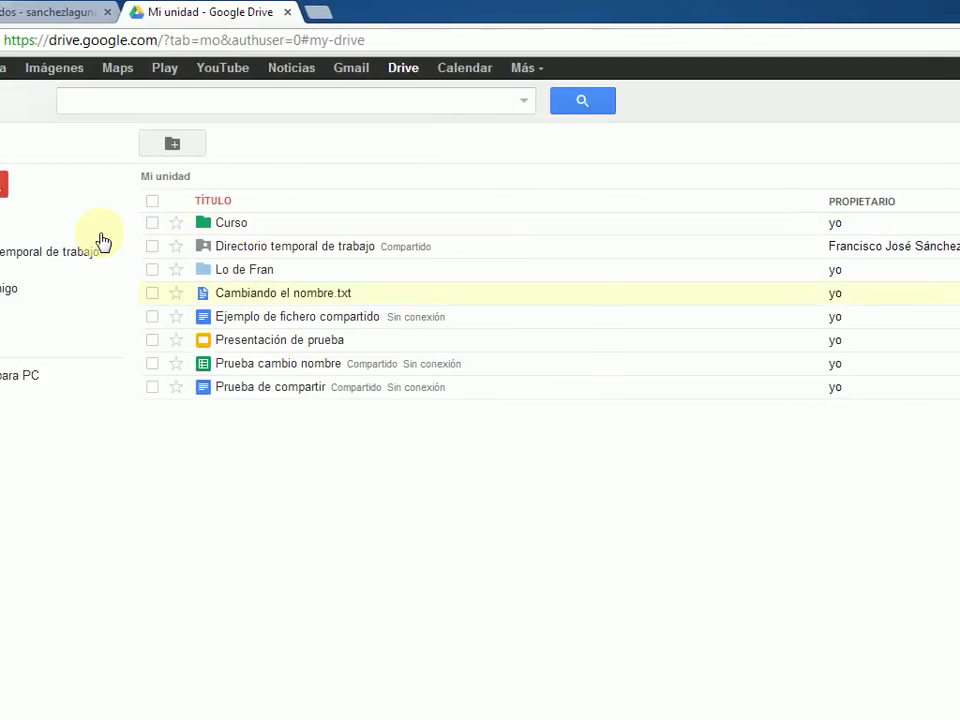
pyautogui.click(62, 188)
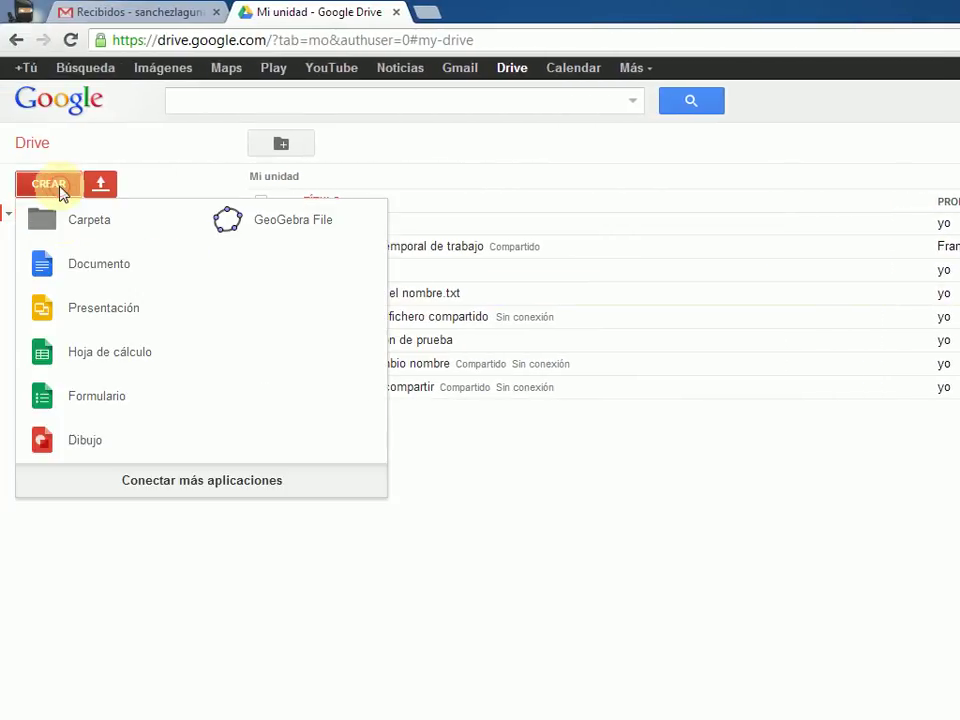
pyautogui.click(86, 366)
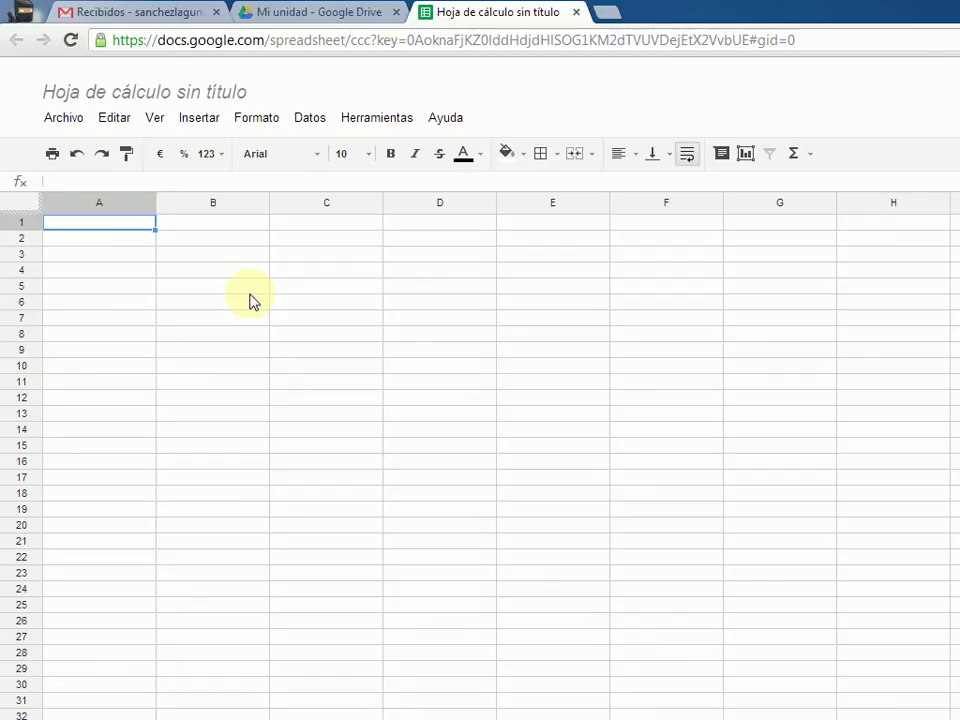
# - Open the full Sheets function list via Insertar > Función > Más…
pyautogui.click(66, 118)
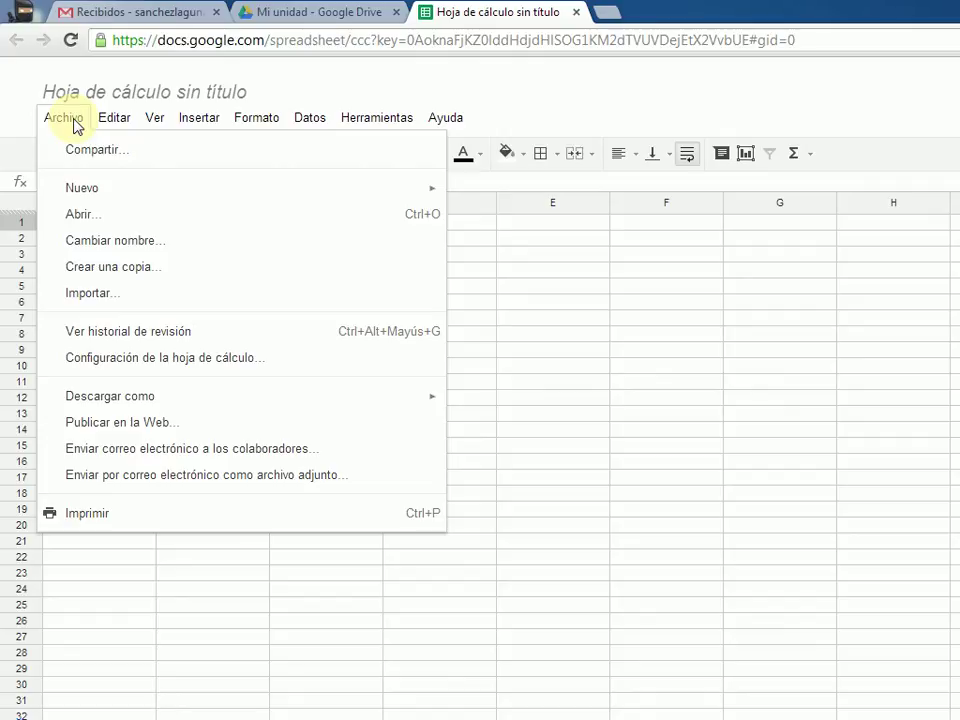
pyautogui.moveTo(155, 128)
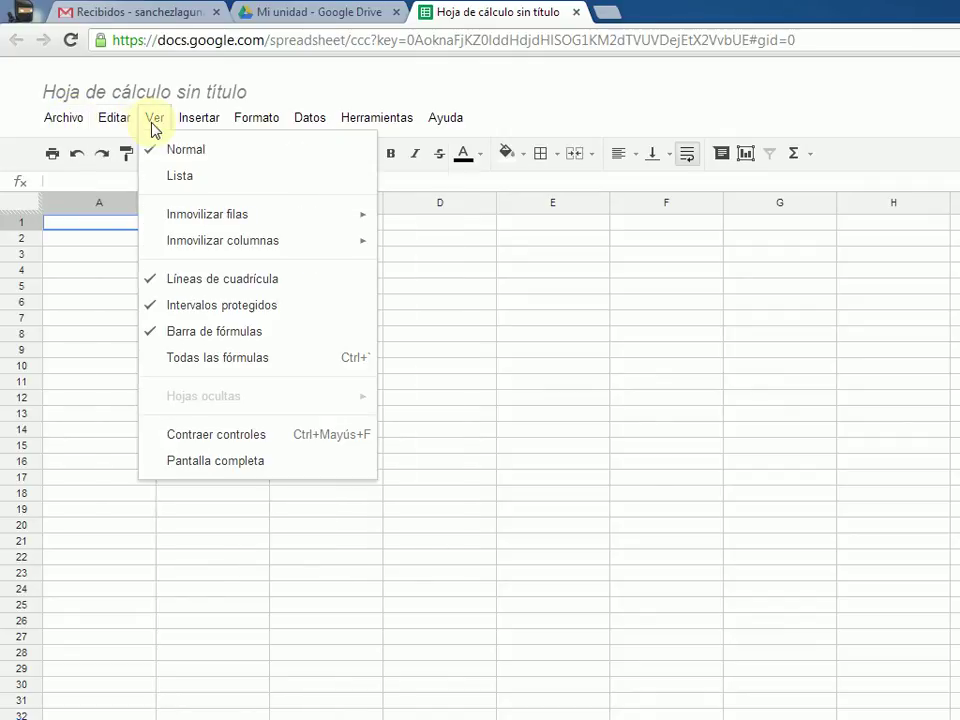
pyautogui.moveTo(203, 123)
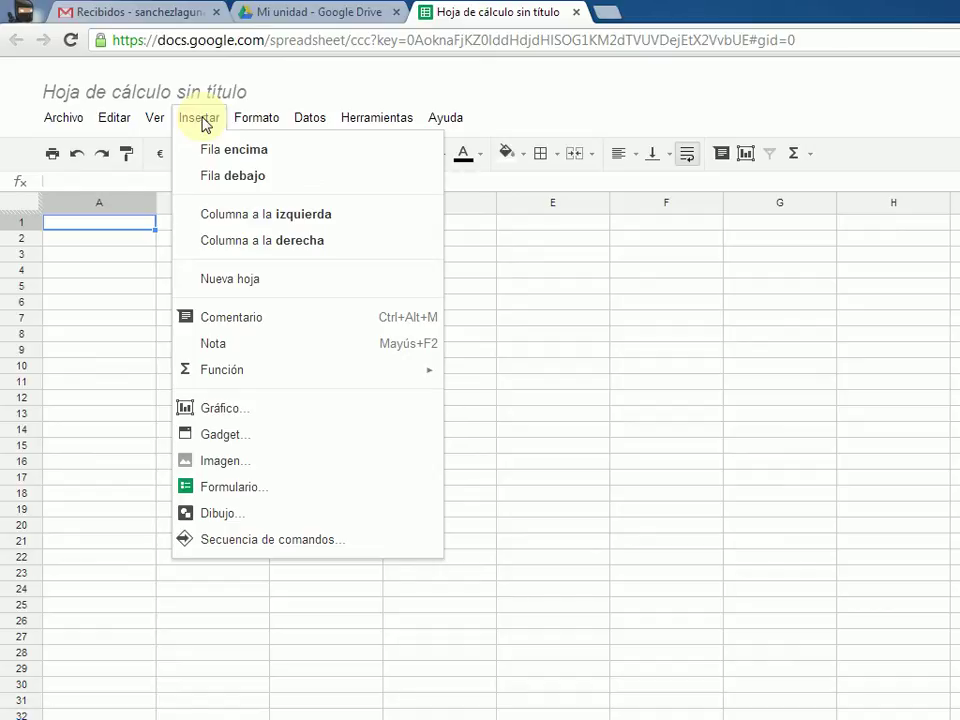
pyautogui.moveTo(267, 373)
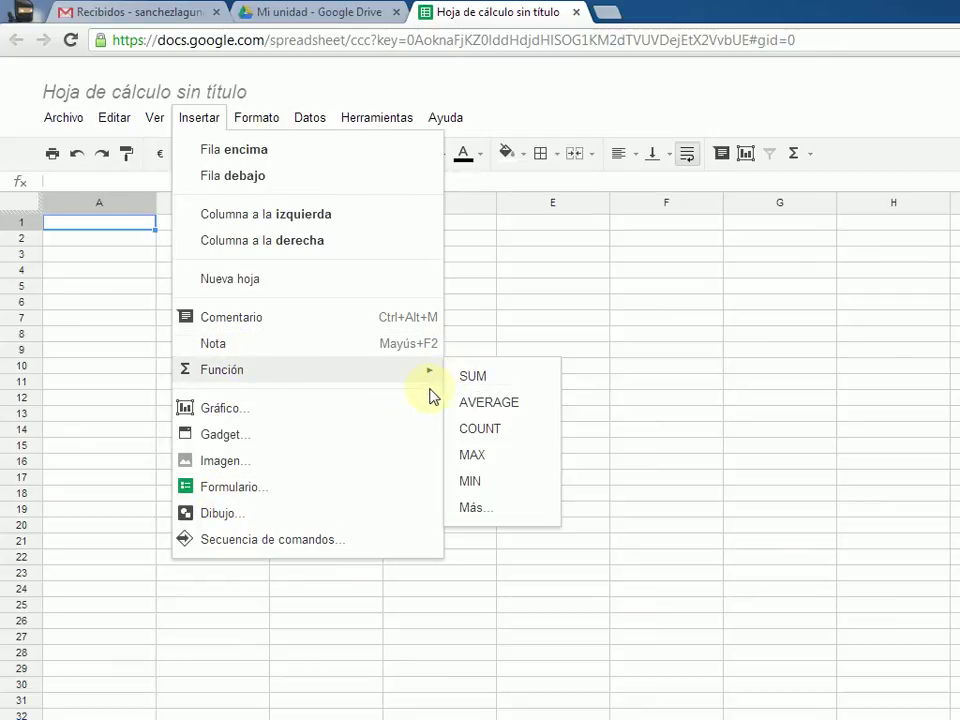
pyautogui.click(500, 510)
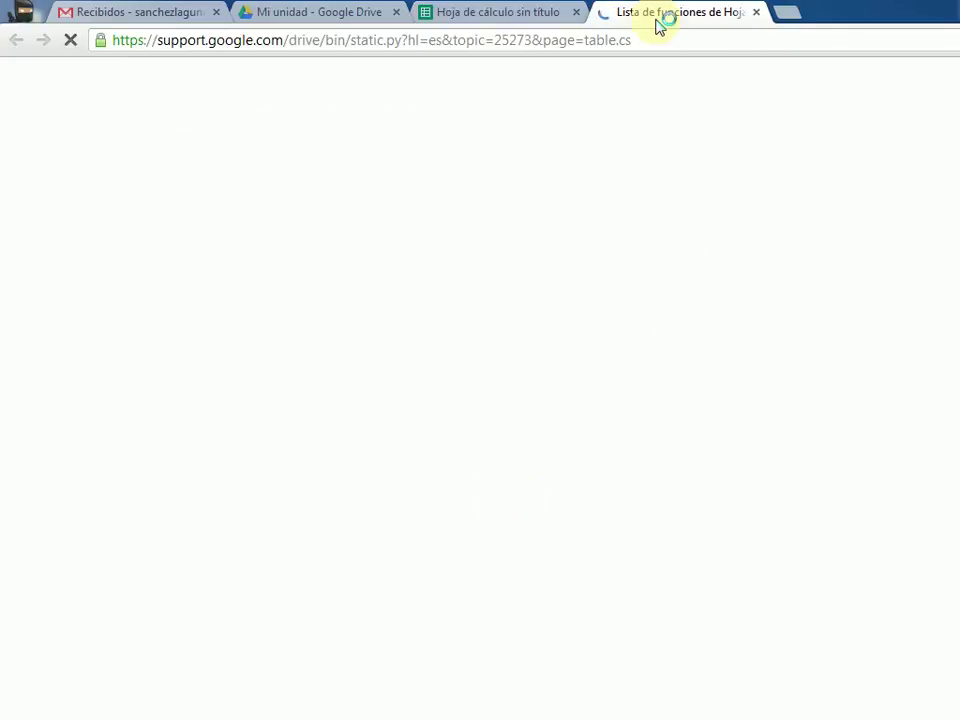
# - Scroll down the function table past entries like COUNTA, COVAR and CRITBINOM
pyautogui.scroll(-4, 636, 546)
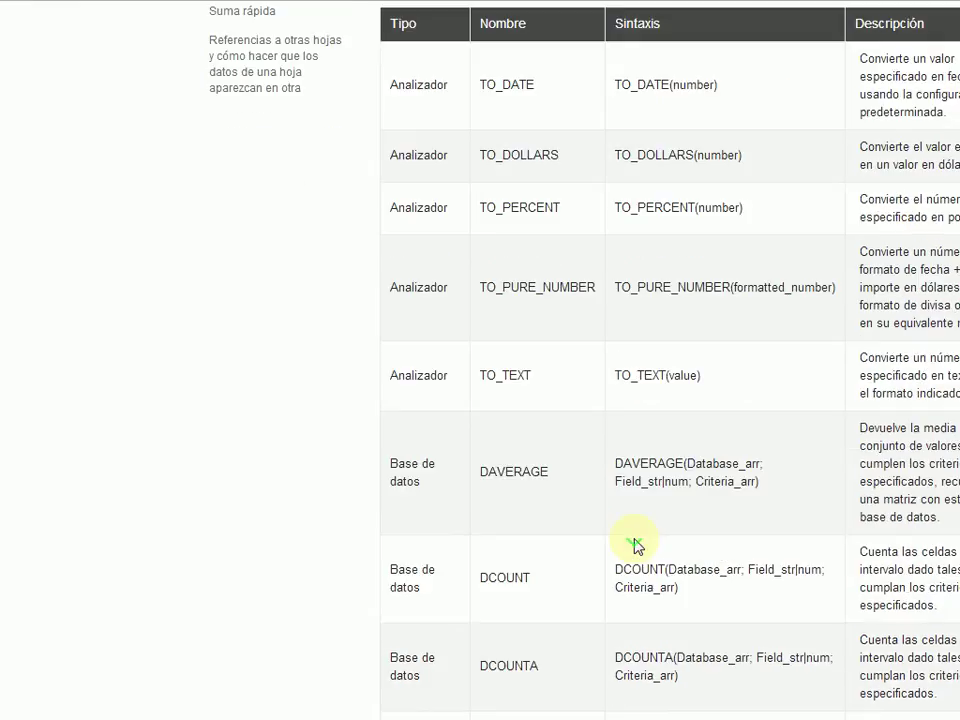
pyautogui.scroll(-20, 636, 546)
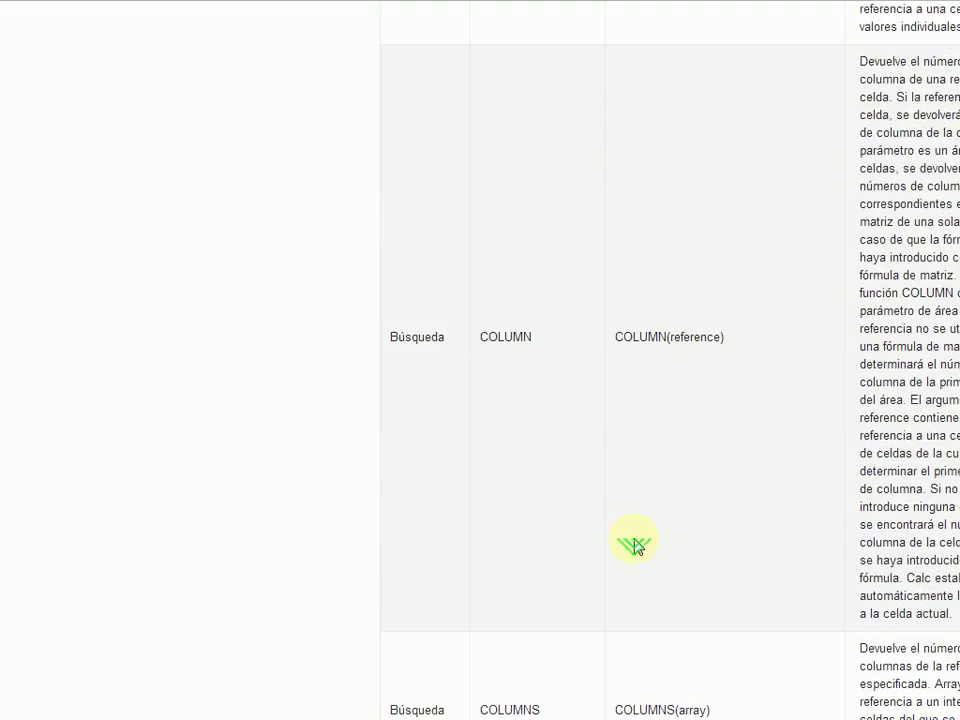
pyautogui.scroll(-20, 636, 546)
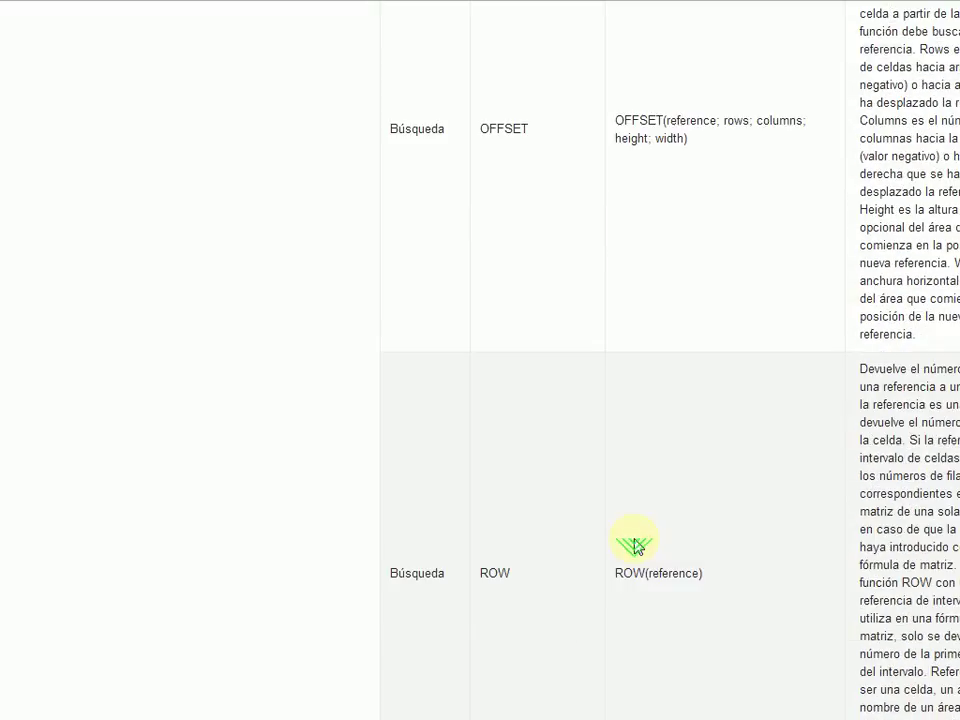
pyautogui.scroll(-20, 636, 546)
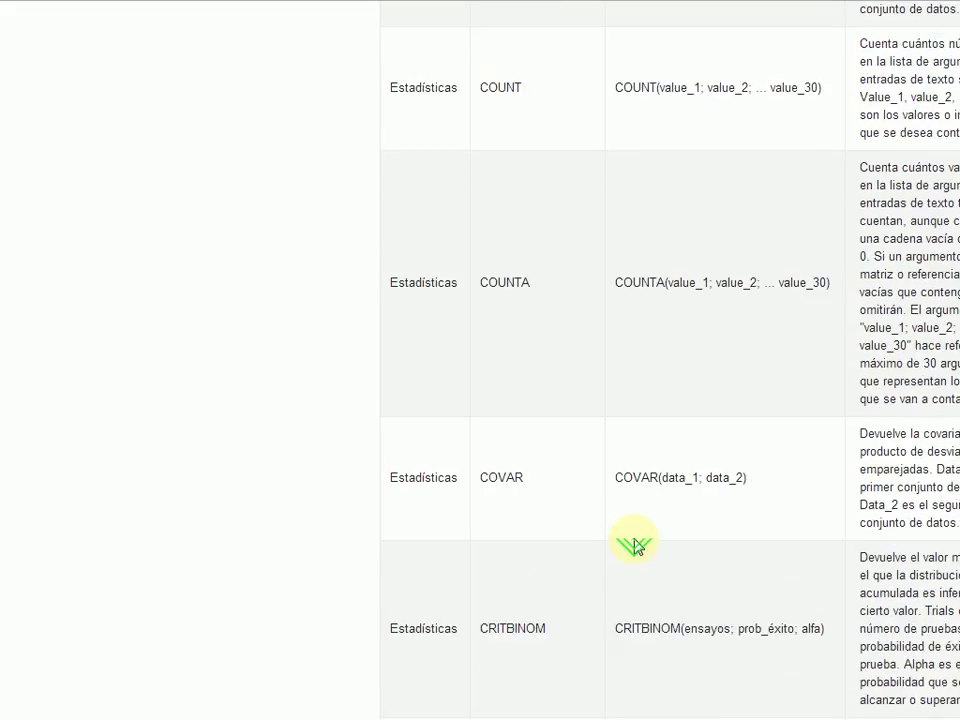
pyautogui.scroll(-2, 636, 546)
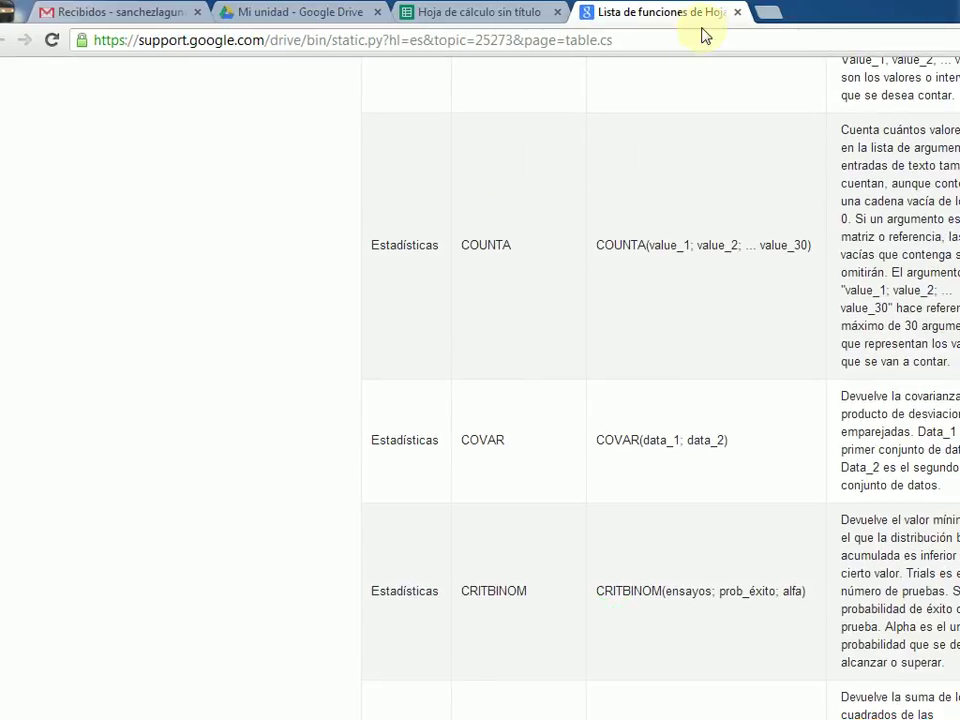
# - Close the help tab and close Notification rules without saving, after toggling a sheet-change option
pyautogui.click(737, 12)
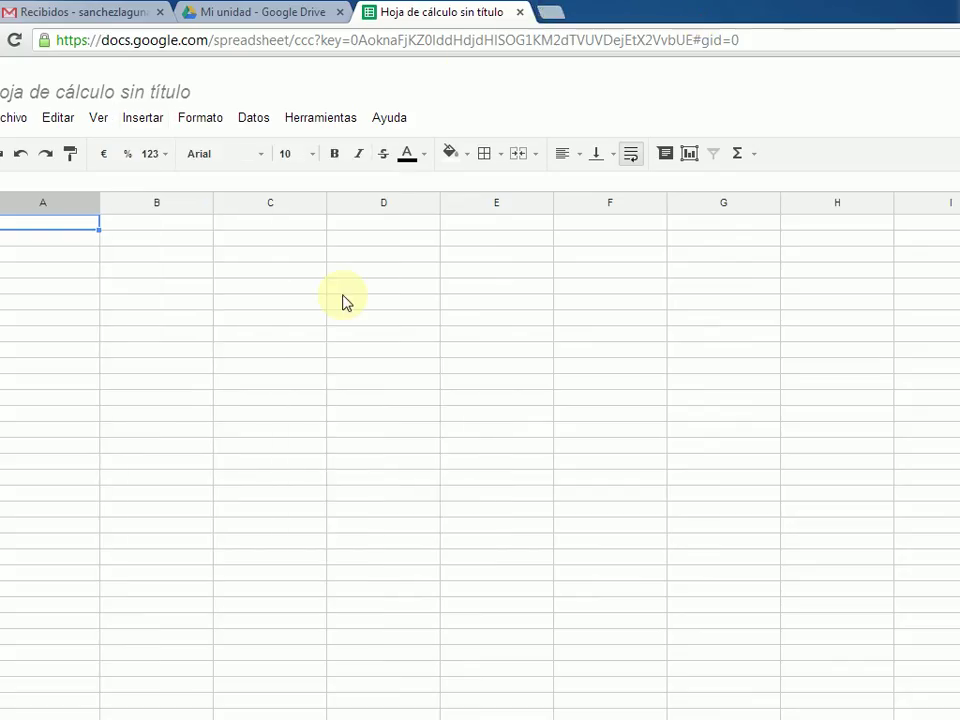
pyautogui.click(287, 120)
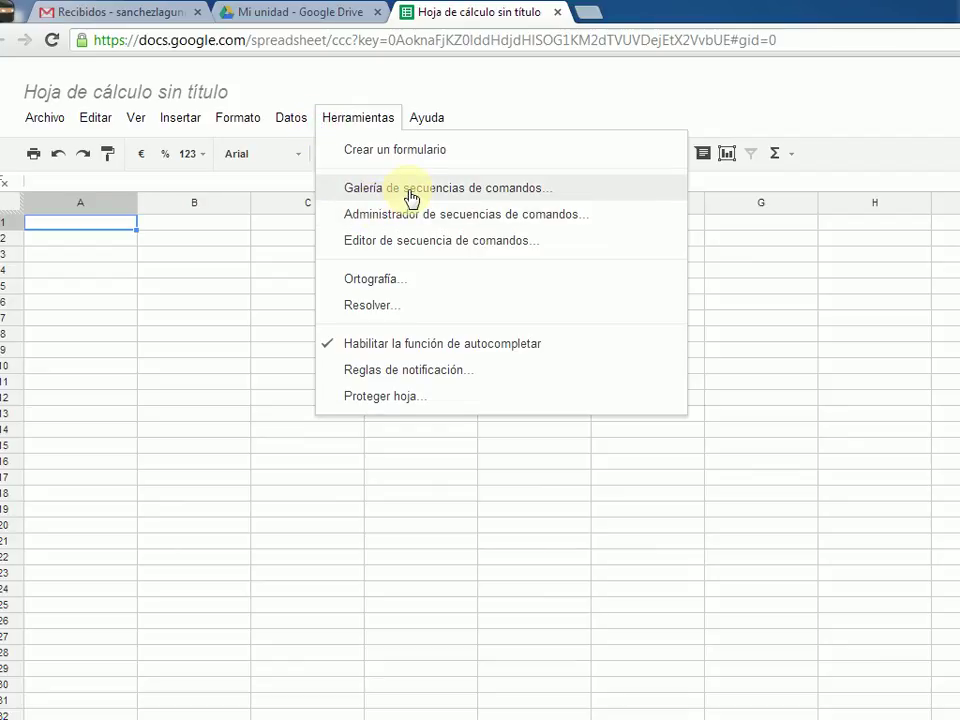
pyautogui.click(366, 379)
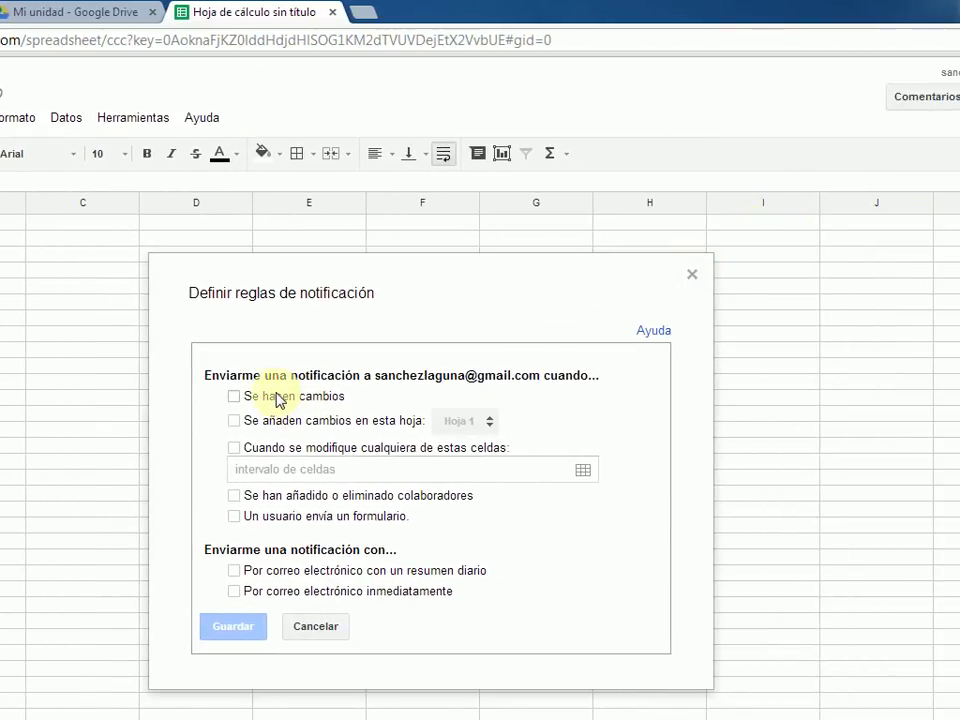
pyautogui.click(247, 421)
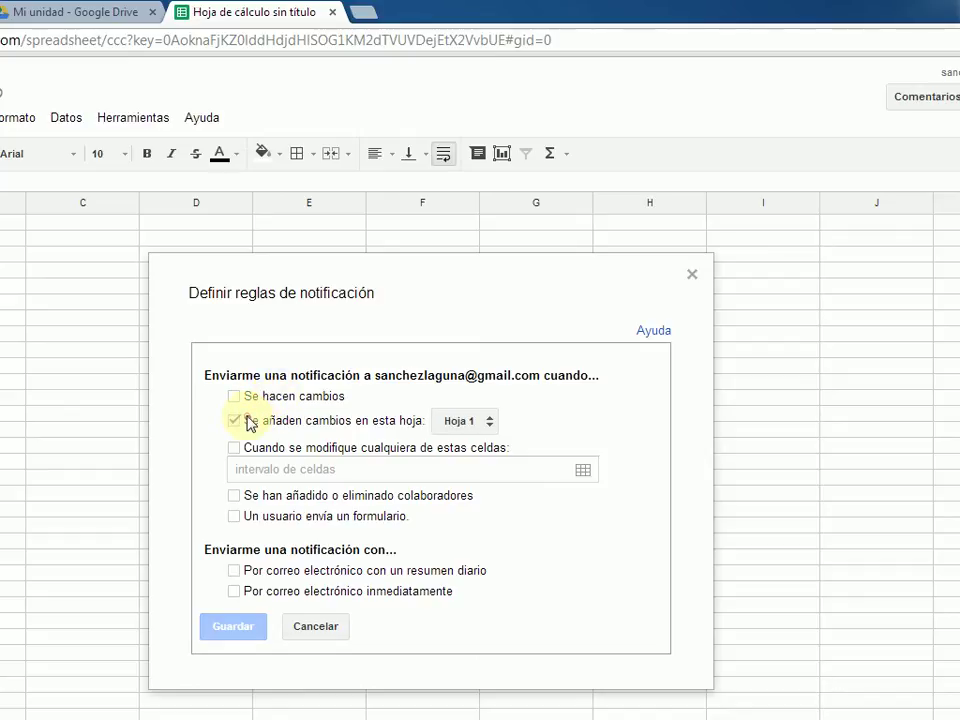
pyautogui.click(275, 420)
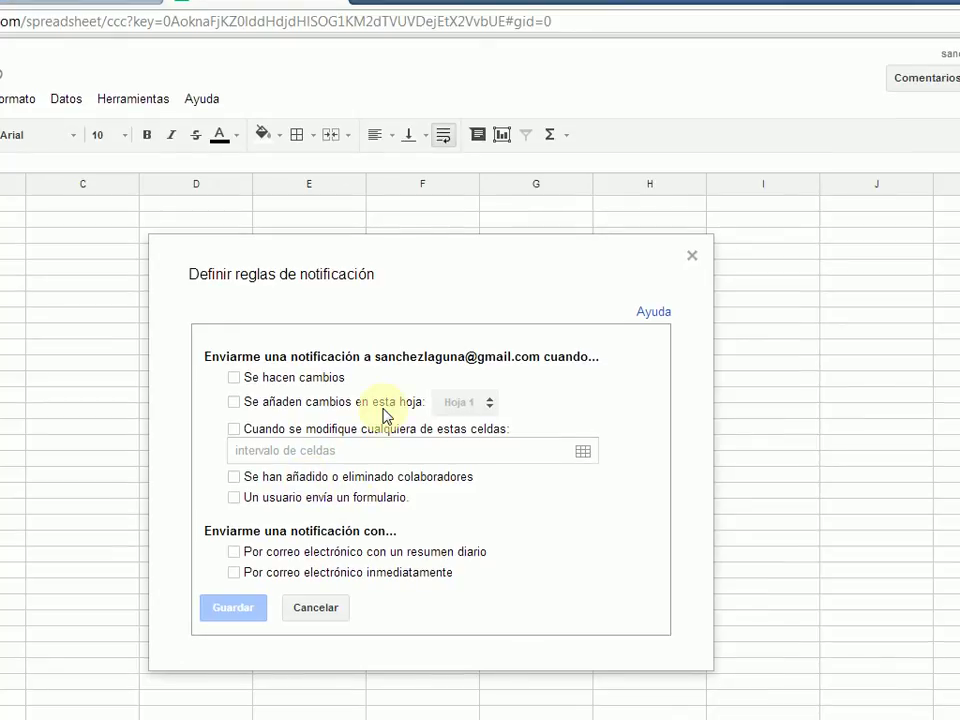
pyautogui.click(692, 262)
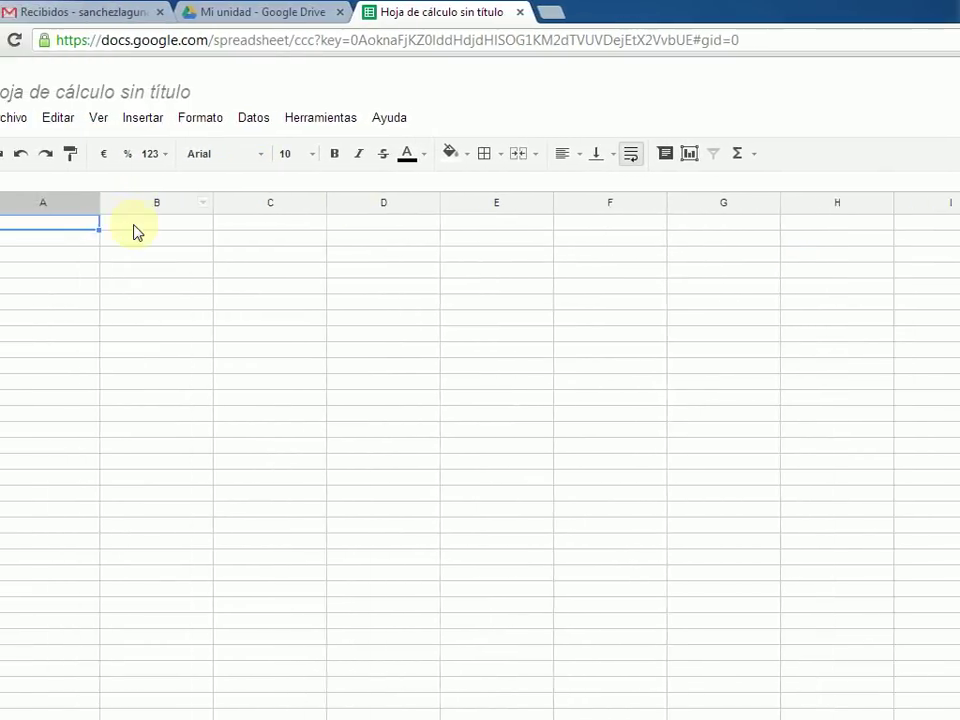
# - Enter 1000 in A1 and format it with two decimals as 1.000,00
pyautogui.click(208, 152)
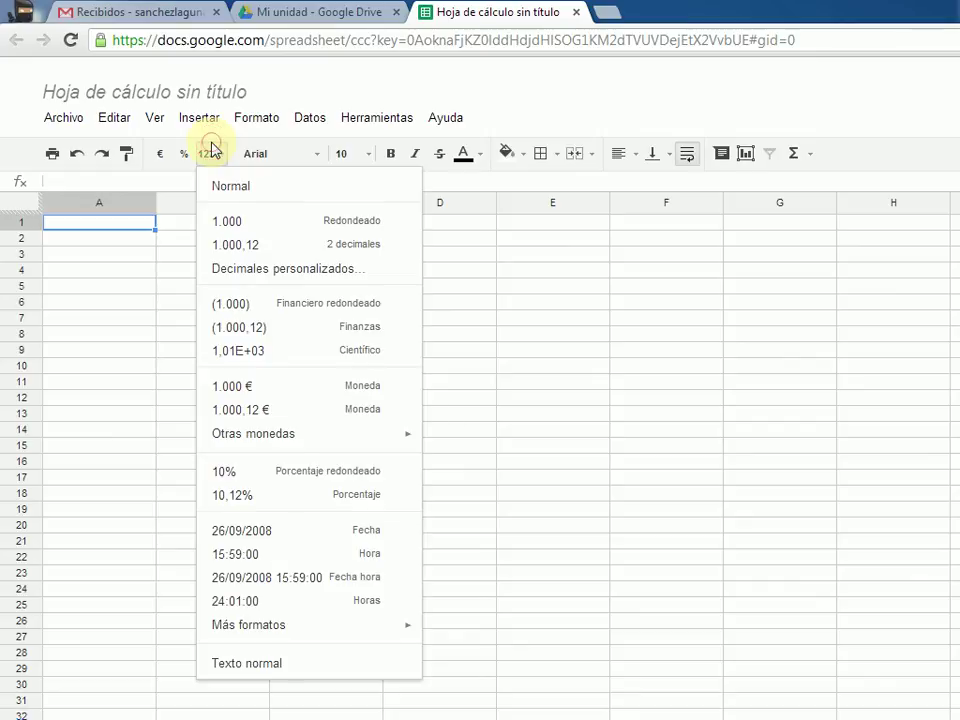
pyautogui.click(117, 228)
pyautogui.write('1000')
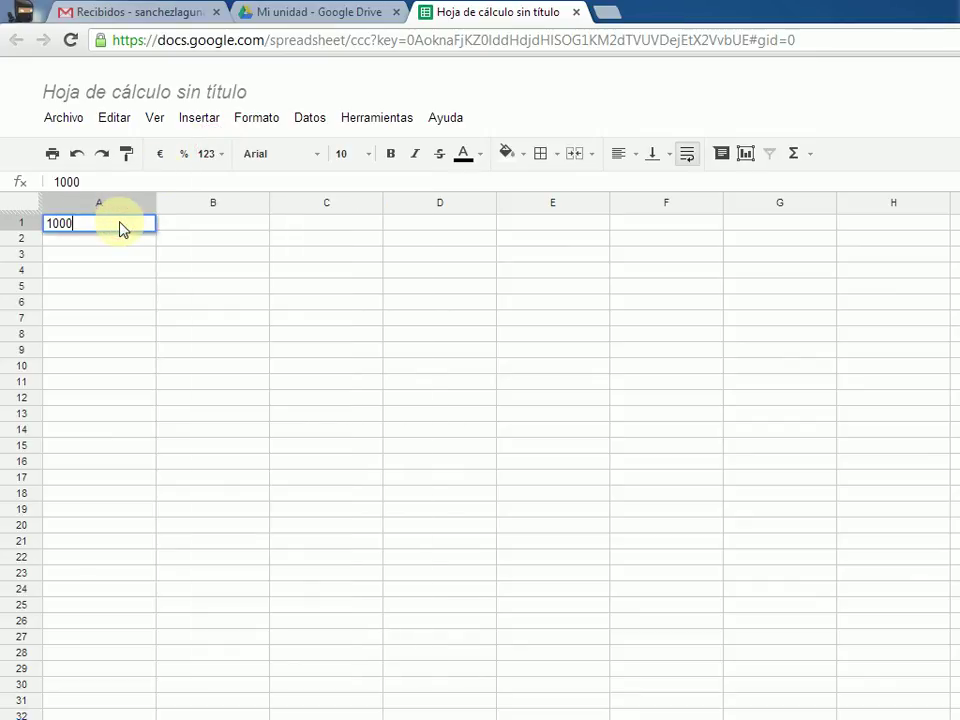
pyautogui.press('Return')
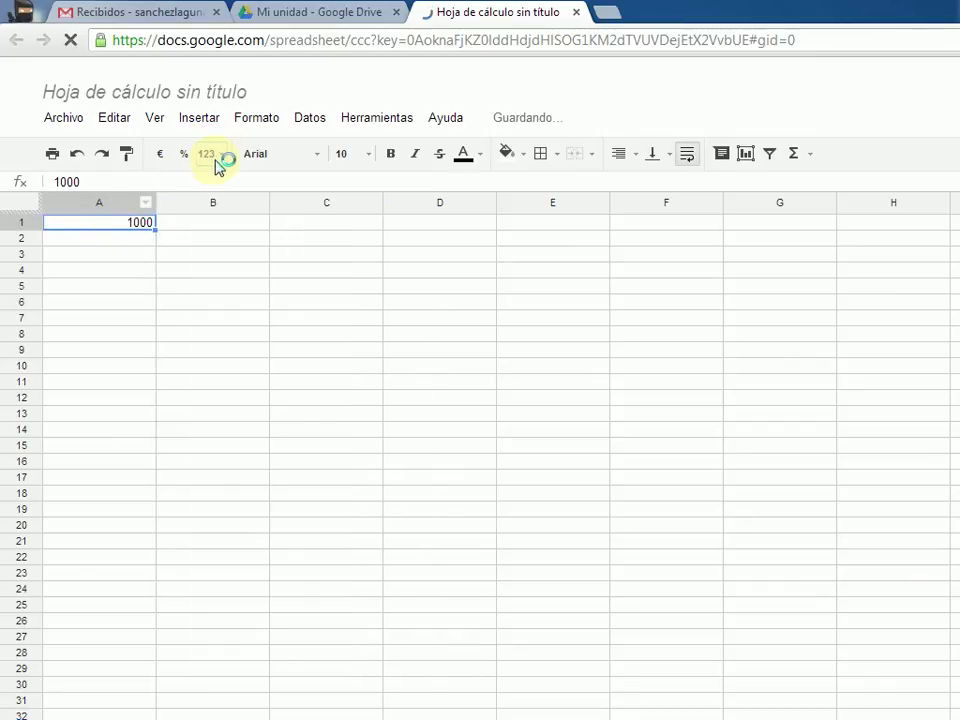
pyautogui.click(216, 157)
pyautogui.click(232, 247)
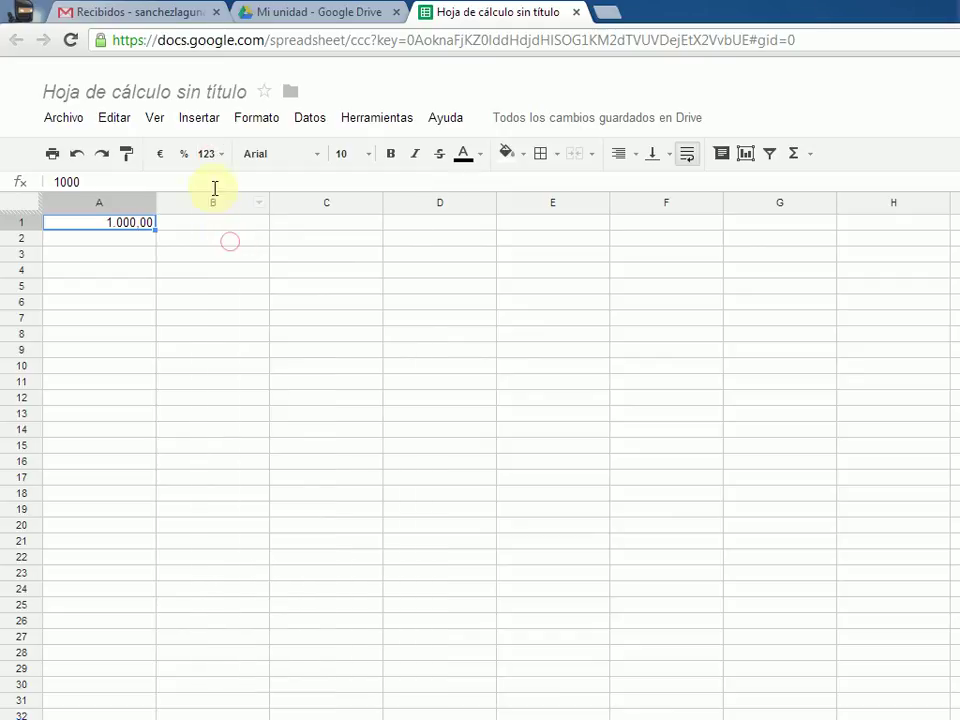
# - Browse the number format, Formato and Datos menus, ending back on cell A1
pyautogui.click(212, 157)
pyautogui.click(133, 320)
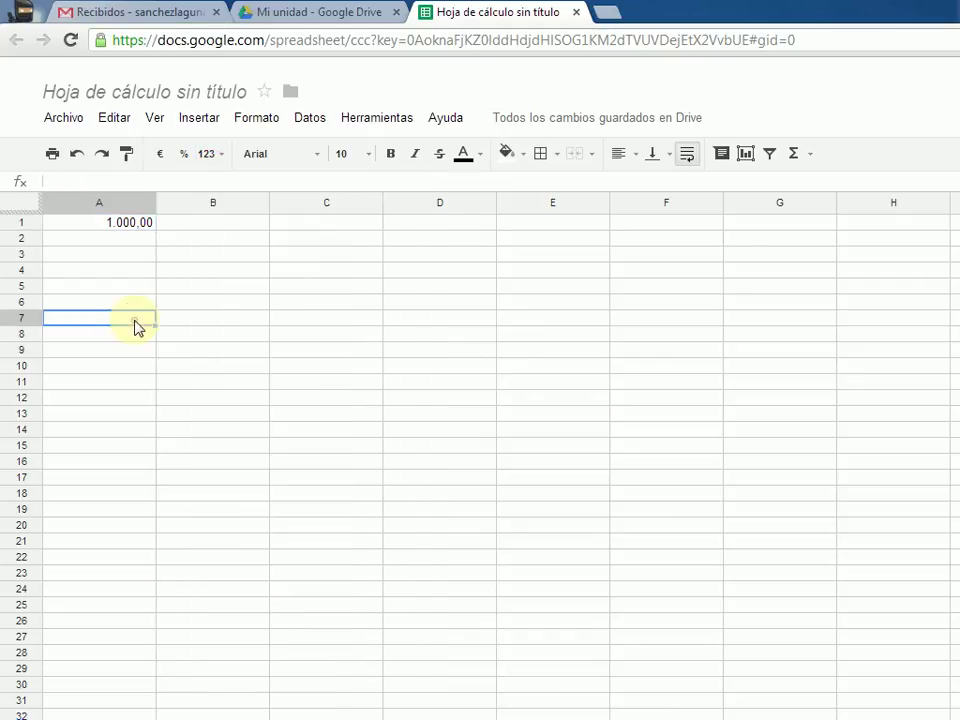
pyautogui.click(254, 120)
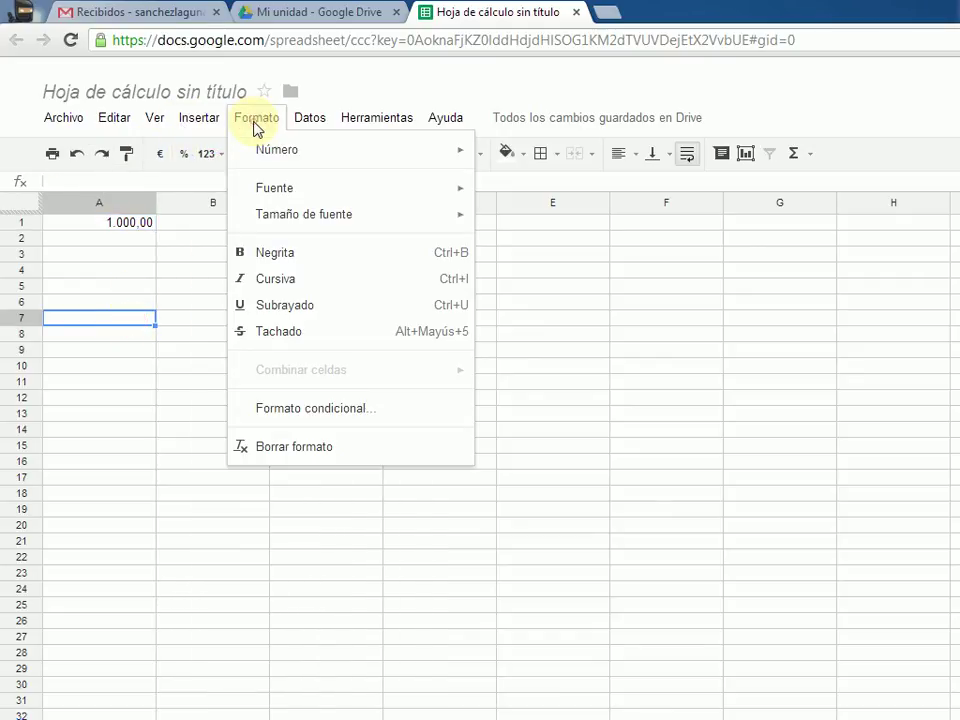
pyautogui.moveTo(314, 118)
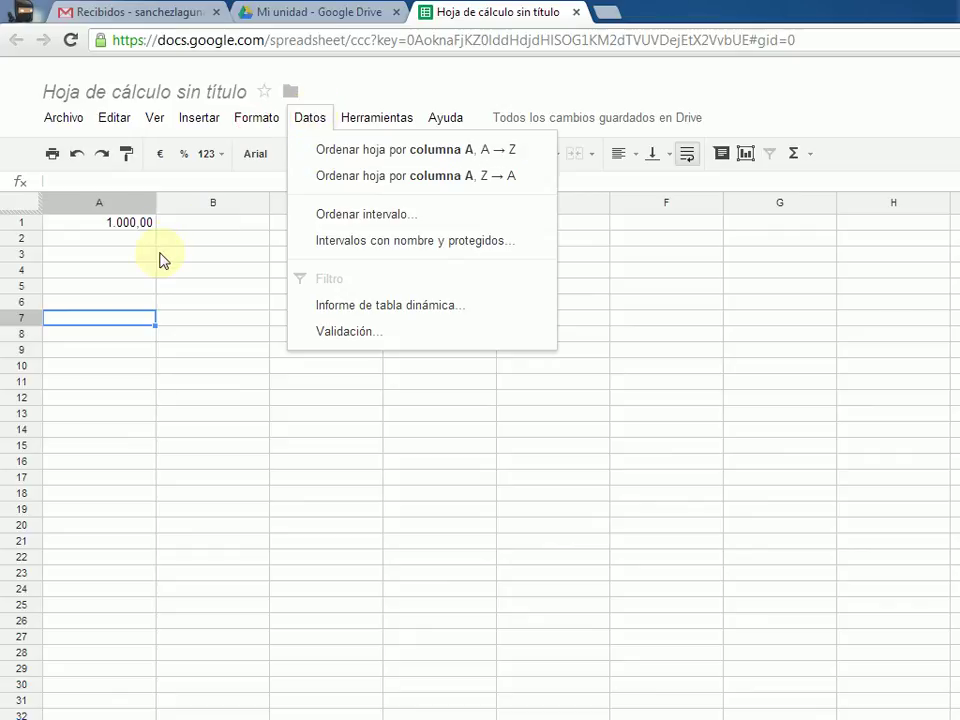
pyautogui.click(119, 224)
# - Enter the headers columan, nombre and apellido in A1–C1
pyautogui.write('columan')
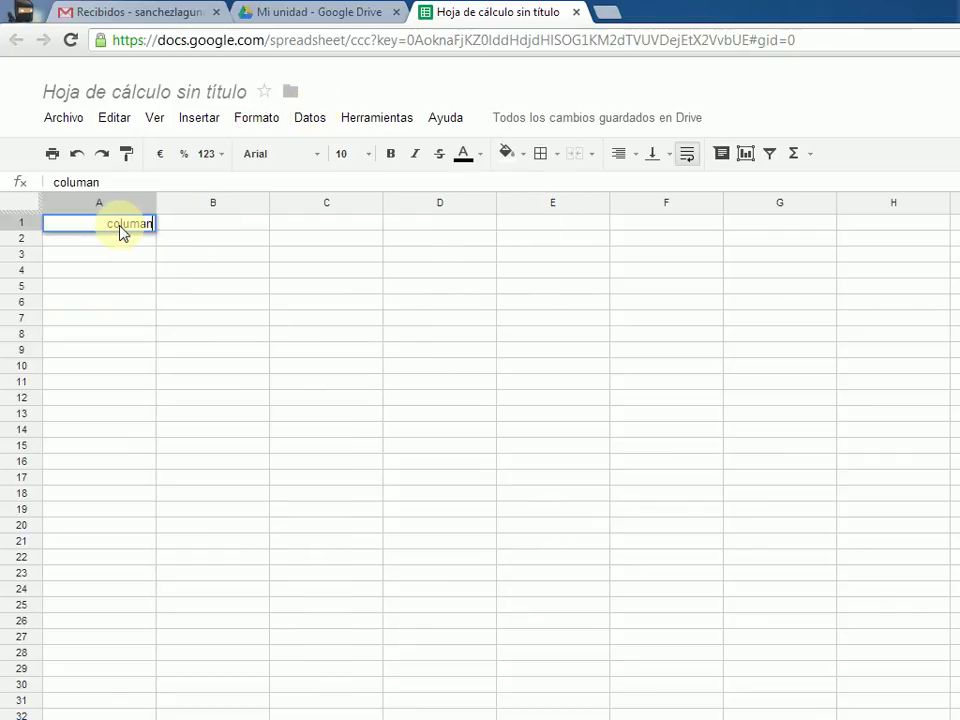
pyautogui.press('Tab')
pyautogui.write('nombre')
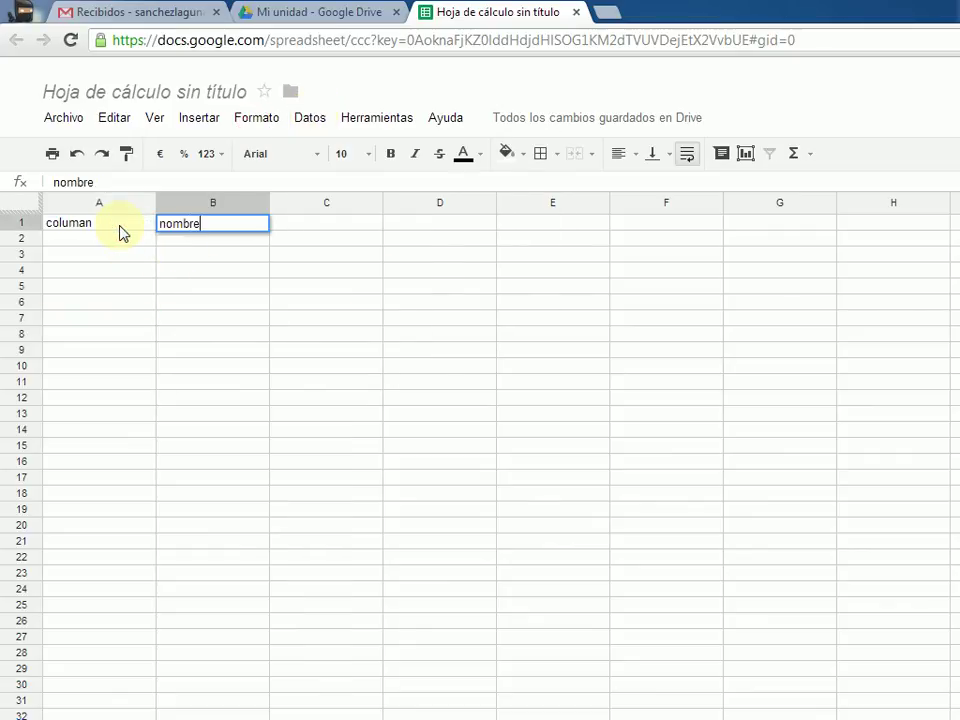
pyautogui.press('Tab')
pyautogui.write('apellido')
pyautogui.press('Return')
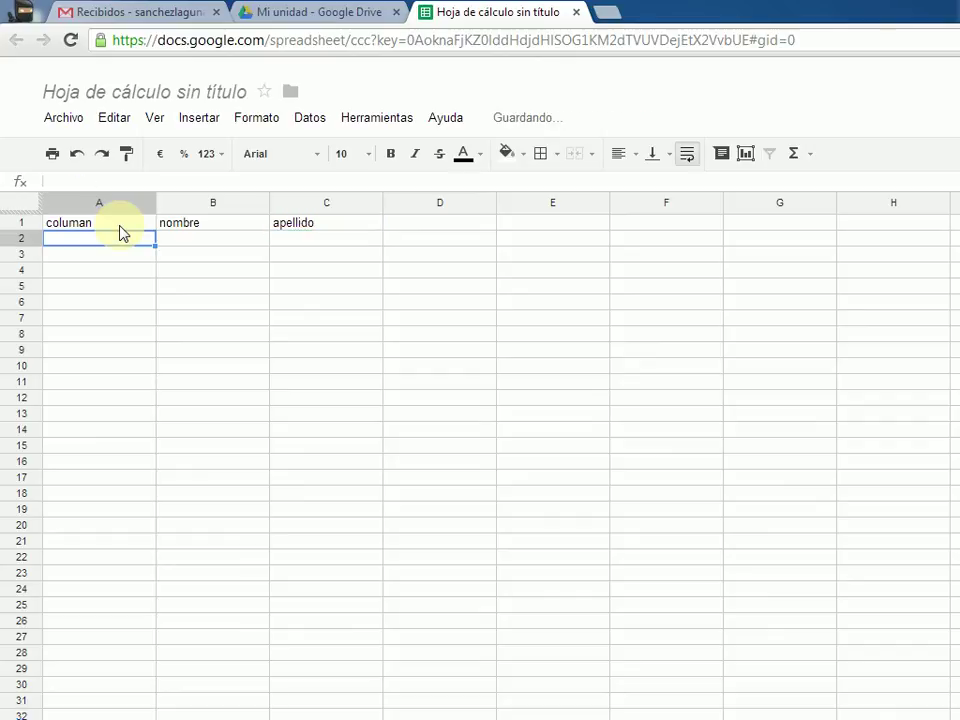
# - Fill A2–A4 with hola, añlkdfjañ and ñalkñdjfa
pyautogui.write('hola')
pyautogui.press('Return')
pyautogui.write('añlkdfjañ')
pyautogui.press('Return')
pyautogui.write('ñalkñdjfa')
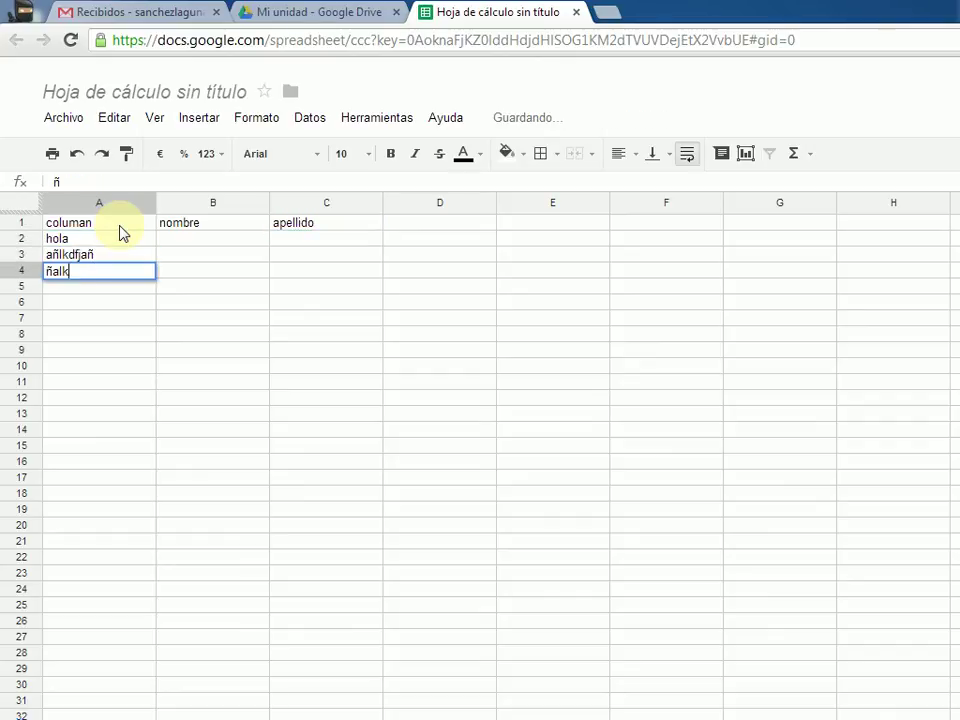
pyautogui.press('Return')
# - Enter the first names fran, pepe and man in B2–B4
pyautogui.click(188, 236)
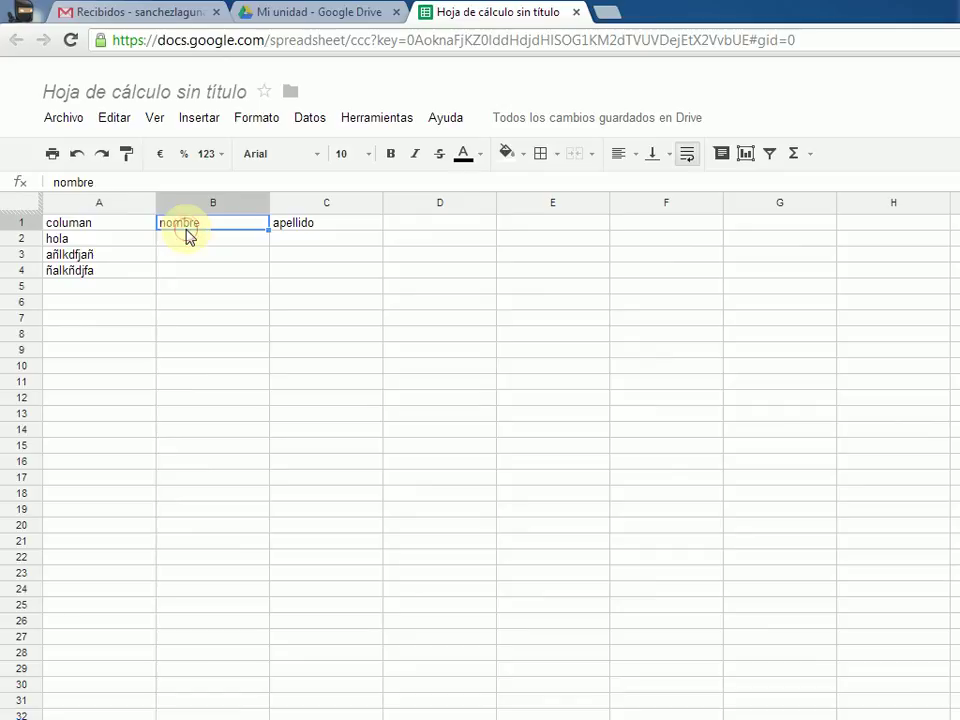
pyautogui.click(183, 238)
pyautogui.write('fran')
pyautogui.press('Return')
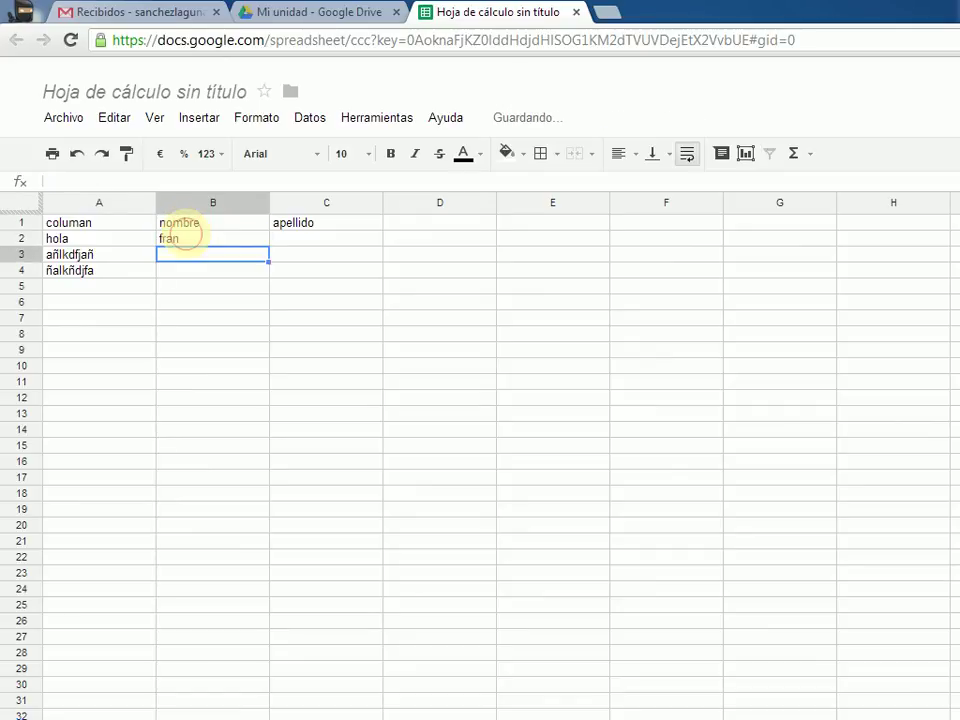
pyautogui.write('pepe')
pyautogui.press('Return')
pyautogui.write('manolo')
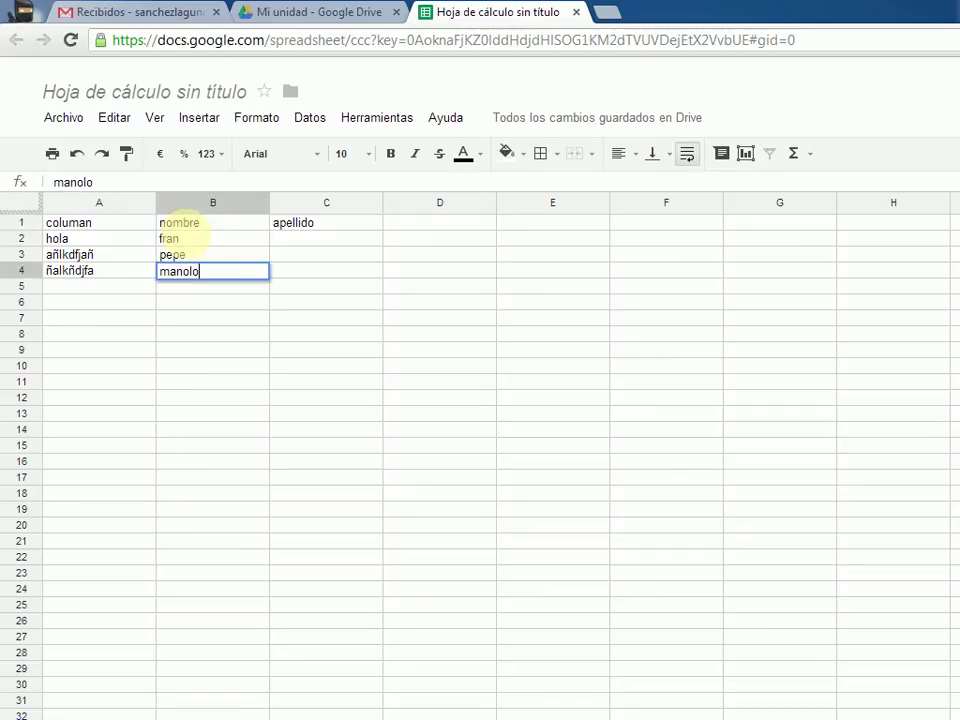
# - Enter the surnames sanchez, laguna and torrero in C2–C4
pyautogui.click(282, 240)
pyautogui.write('sanchez')
pyautogui.press('Return')
pyautogui.write('laguna')
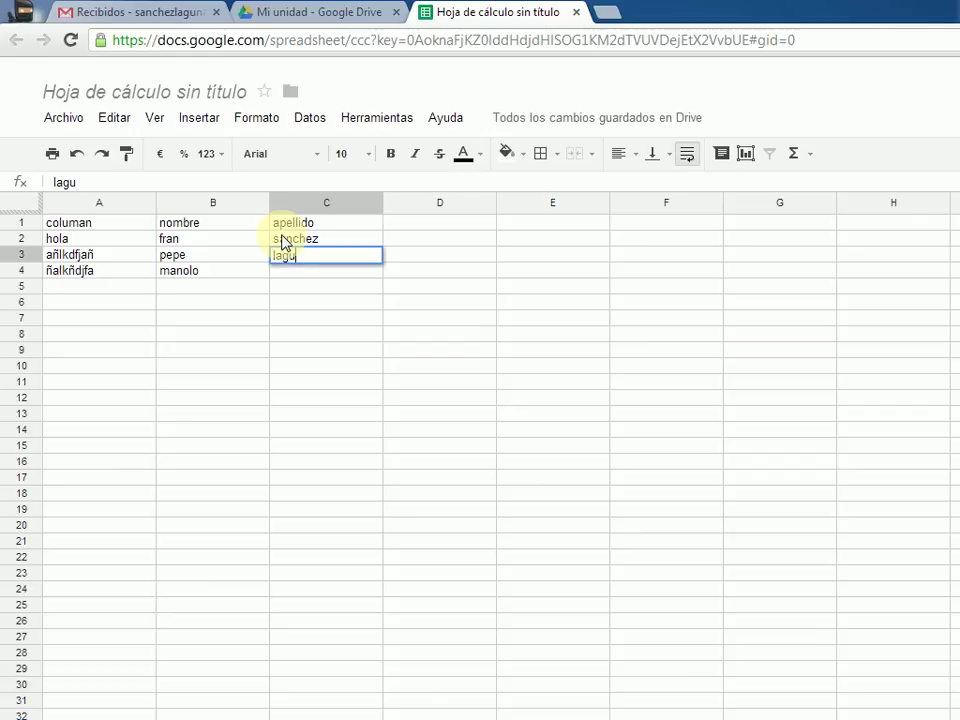
pyautogui.press('Return')
pyautogui.write('torrero')
pyautogui.press('Return')
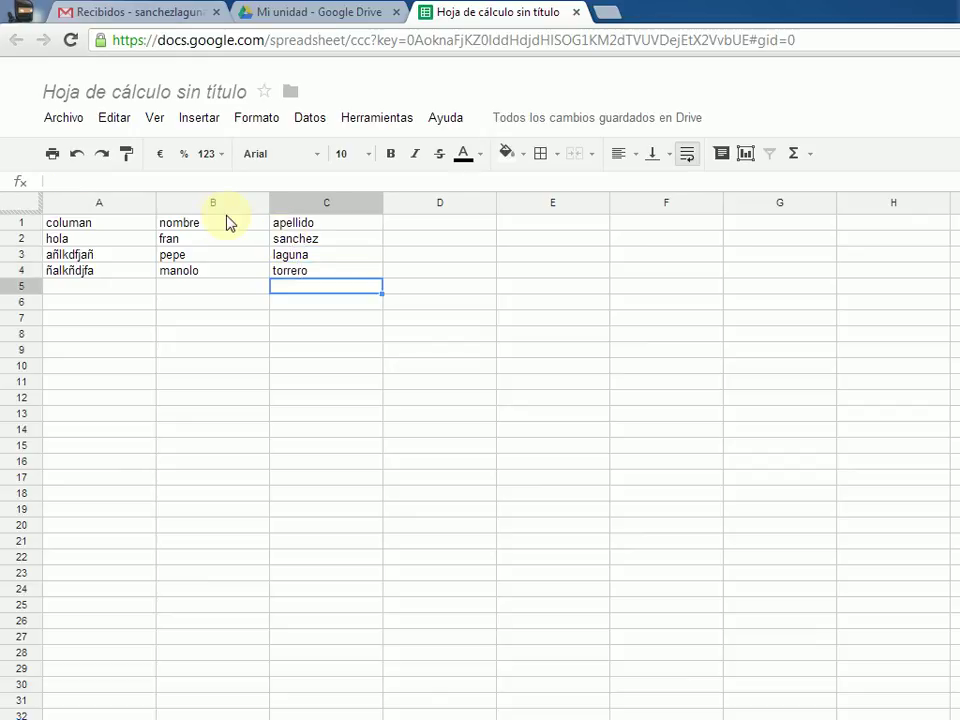
pyautogui.click(214, 224)
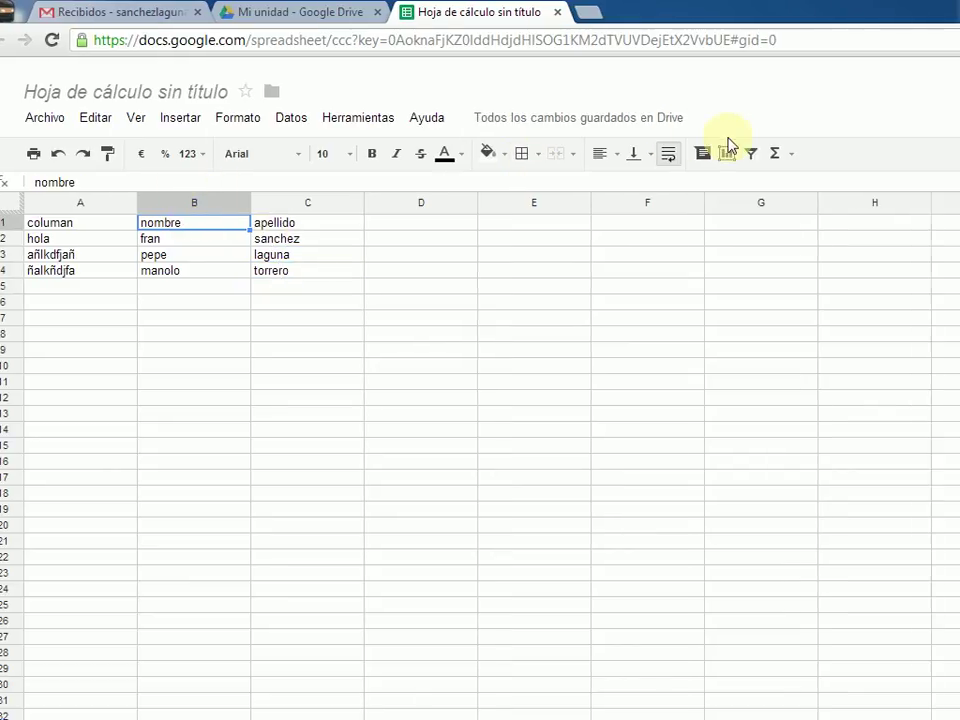
# - Turn on filters and filter the nombre column to show only row 4
pyautogui.click(713, 155)
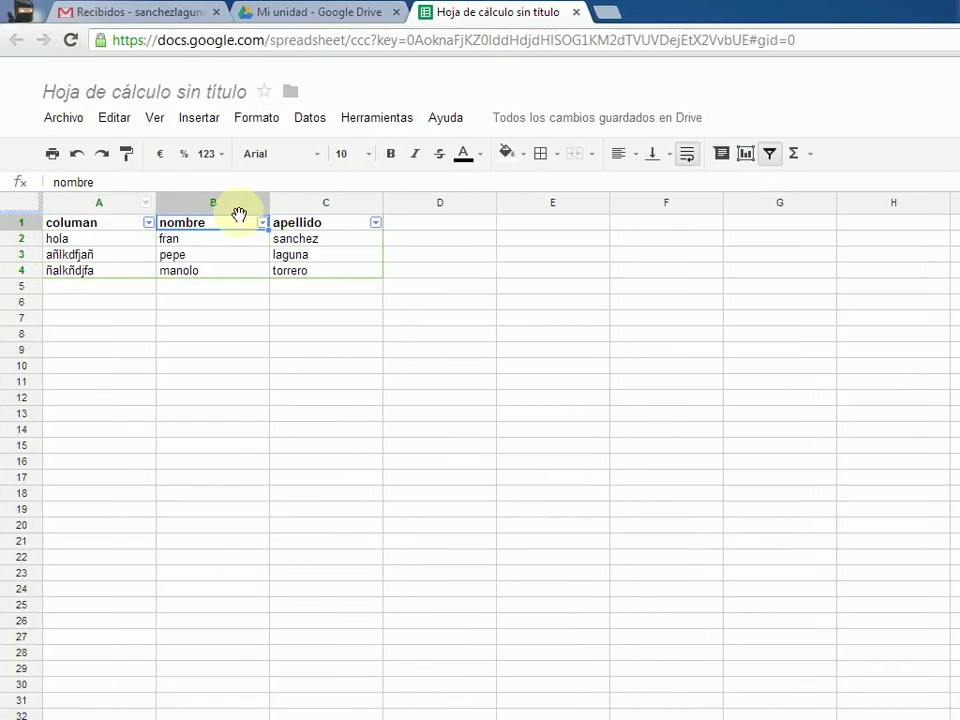
pyautogui.click(262, 224)
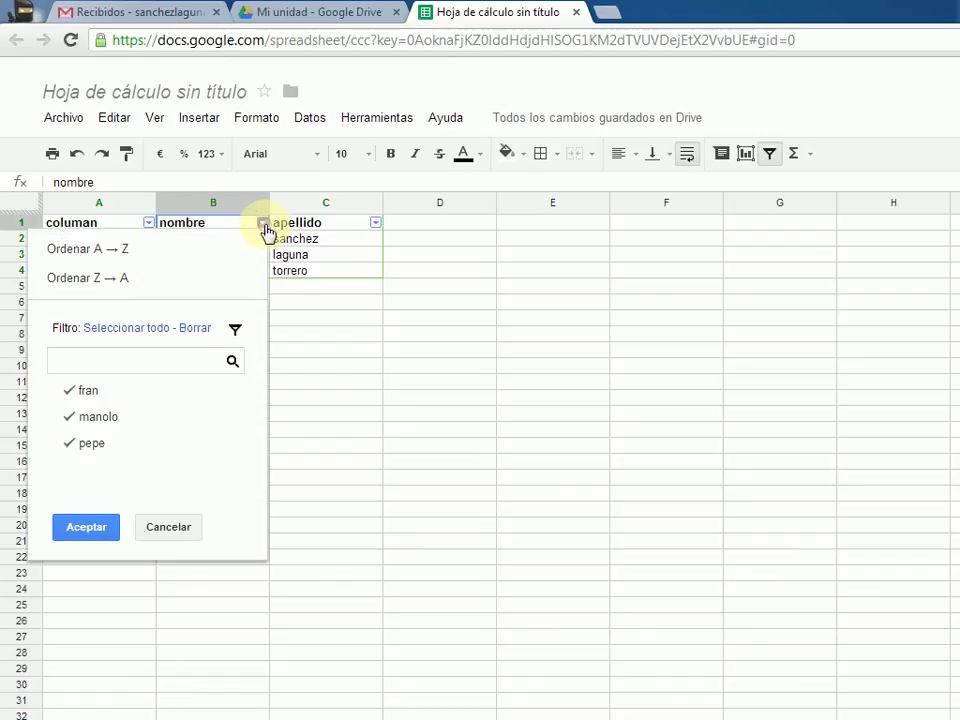
pyautogui.click(113, 390)
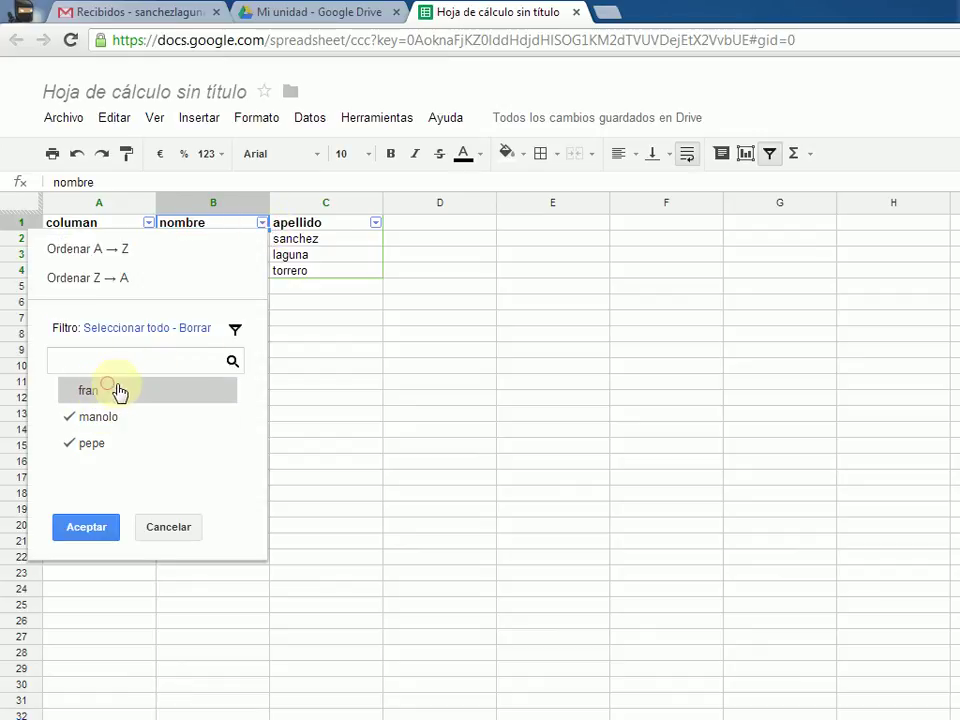
pyautogui.click(112, 442)
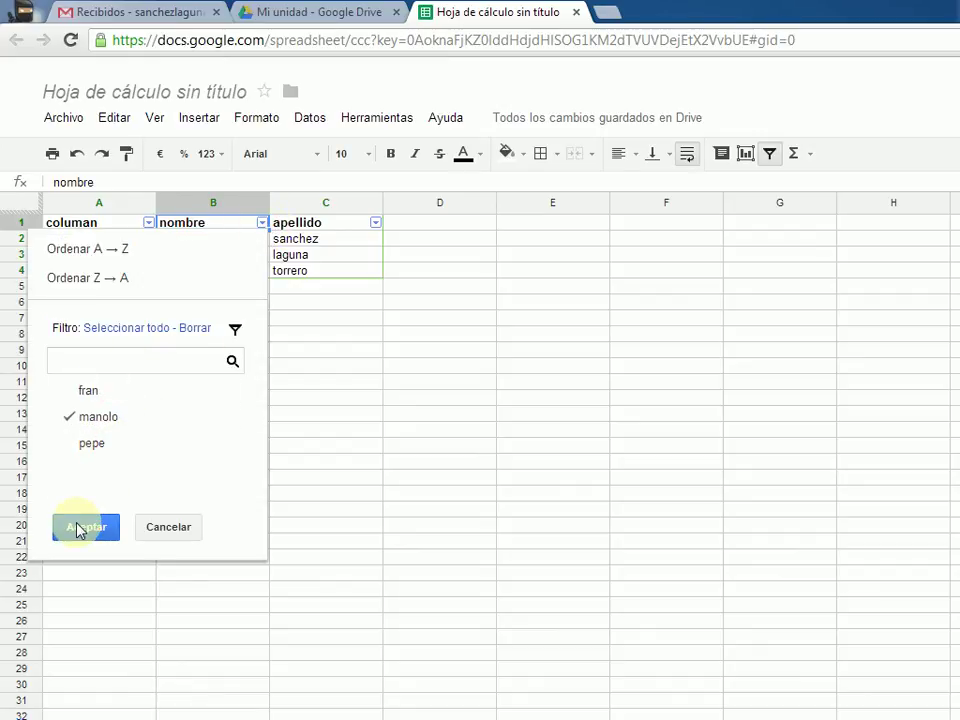
pyautogui.click(79, 530)
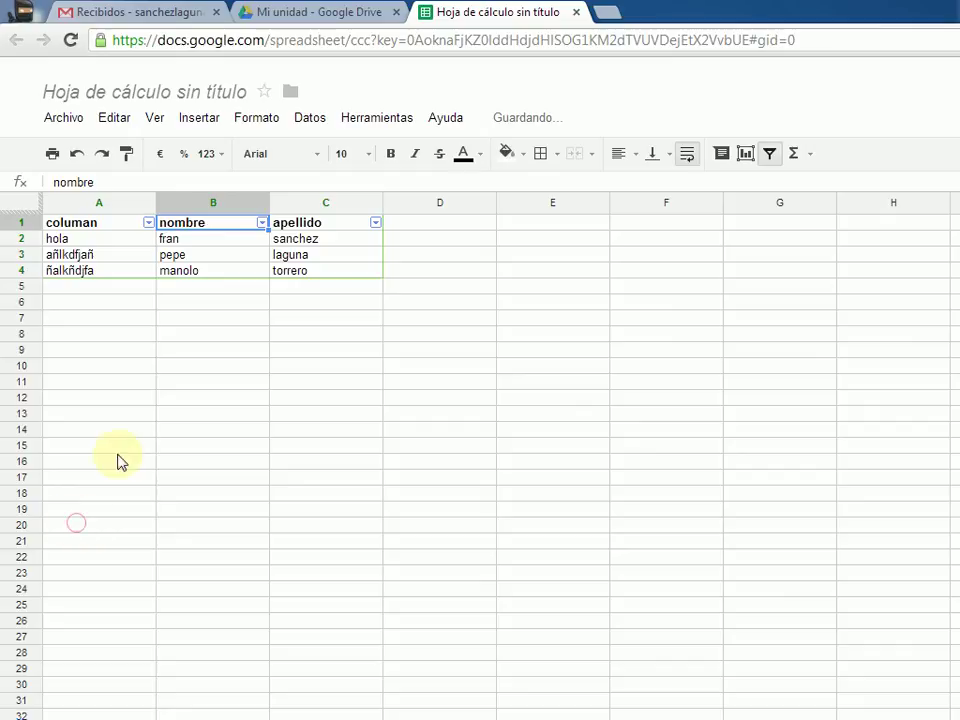
# - Clear the nombre filter so all three data rows show again
pyautogui.click(261, 226)
pyautogui.click(370, 334)
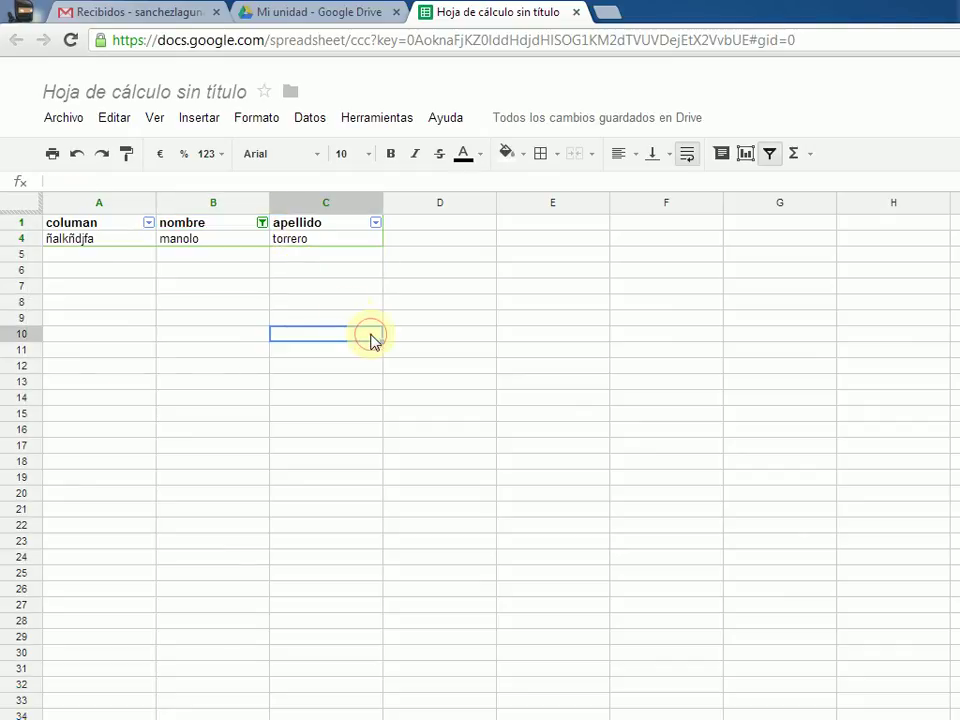
pyautogui.click(261, 222)
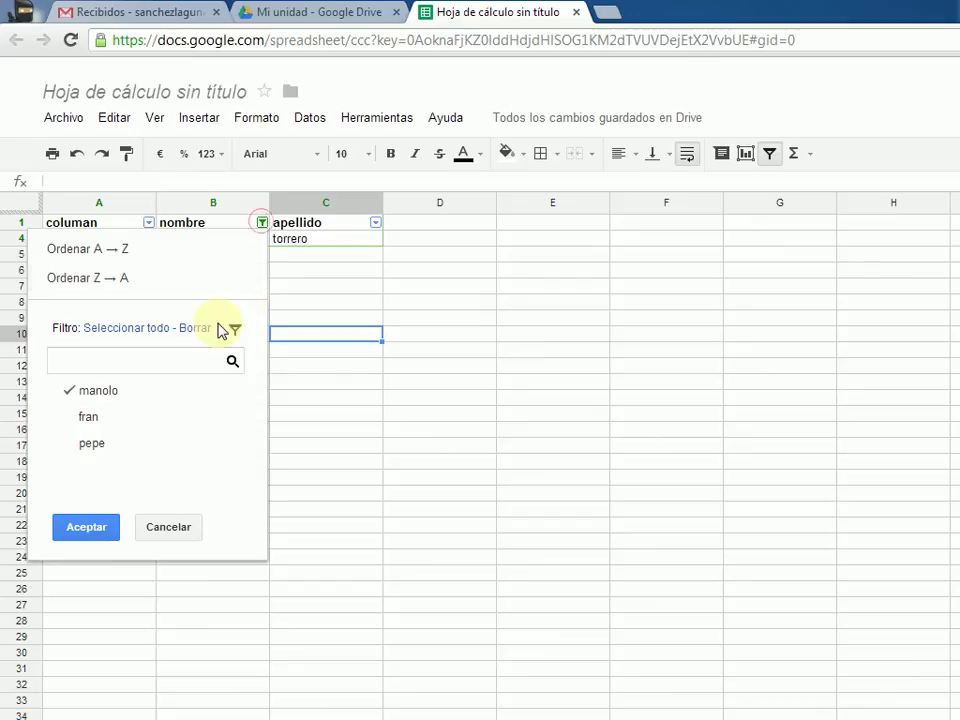
pyautogui.click(87, 525)
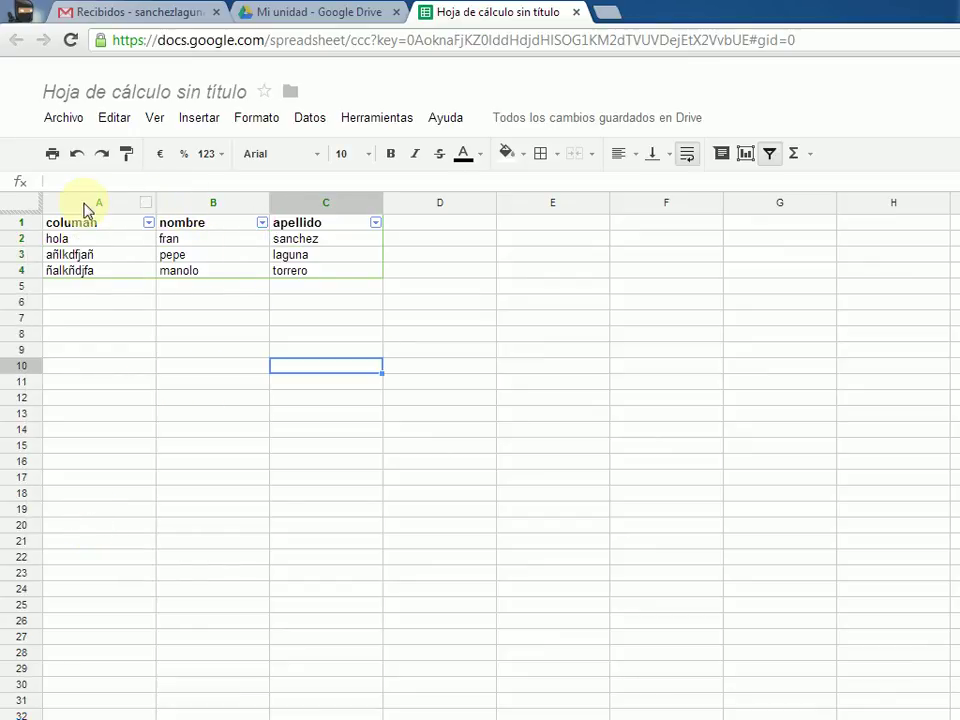
# - Freeze row 1 at the top and test it with the arrow keys
pyautogui.moveTo(20, 213); pyautogui.dragTo(164, 205)
pyautogui.press('Down')
pyautogui.press('Down')
pyautogui.press('Down')
pyautogui.press('Down')
pyautogui.press('Down')
pyautogui.press('Down')
pyautogui.press('Down')
pyautogui.press('Down')
pyautogui.press('Down')
pyautogui.press('Down')
pyautogui.press('Down')
pyautogui.press('Down')
pyautogui.press('Down')
pyautogui.press('Down')
pyautogui.press('Down')
pyautogui.press('Down')
pyautogui.press('Down')
pyautogui.press('Down')
pyautogui.press('Down')
pyautogui.press('Down')
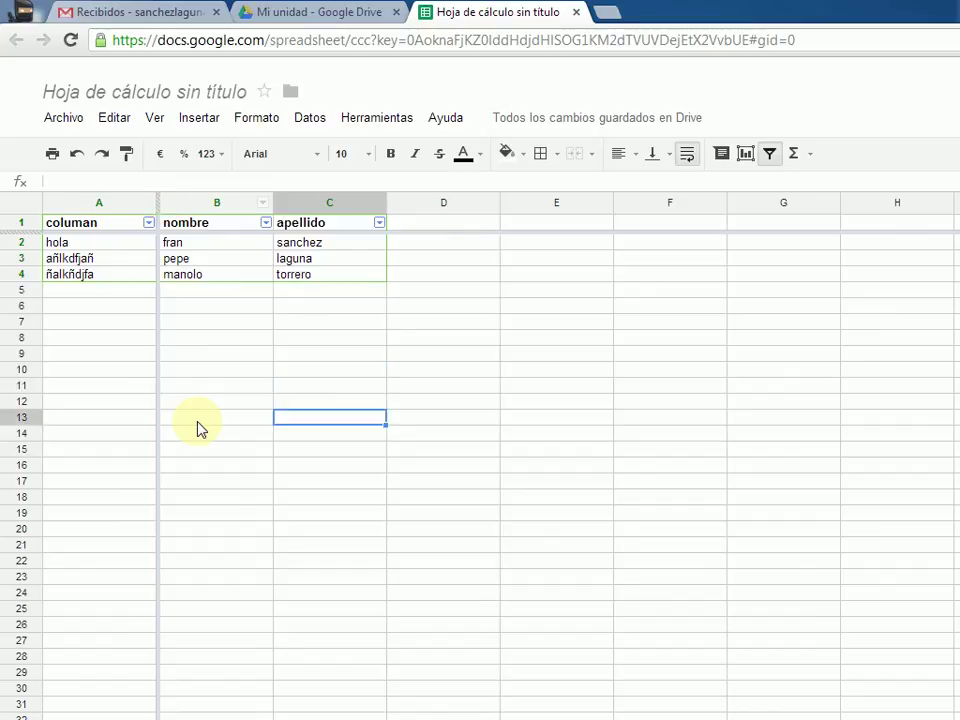
pyautogui.press('Down')
pyautogui.press('Down')
pyautogui.press('Down')
pyautogui.press('Down')
pyautogui.press('Down')
pyautogui.press('Down')
pyautogui.press('Down')
pyautogui.press('Down')
pyautogui.press('Down')
pyautogui.press('Down')
pyautogui.press('Down')
pyautogui.press('Down')
pyautogui.press('Down')
pyautogui.press('Down')
pyautogui.press('Down')
pyautogui.press('Down')
pyautogui.press('Right')
pyautogui.press('Right')
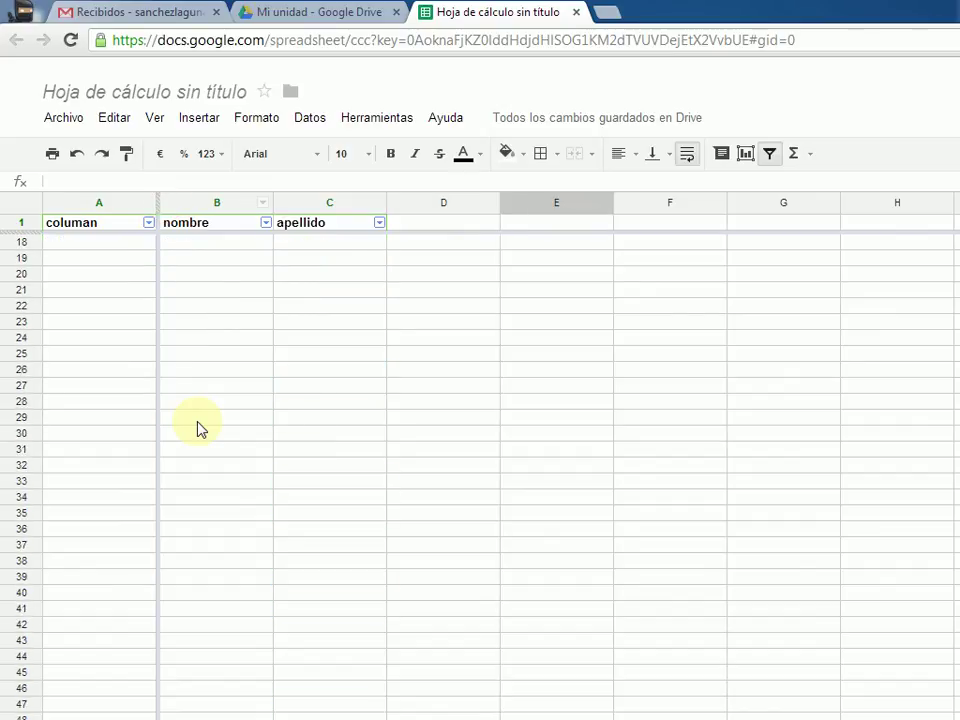
pyautogui.press('Left')
pyautogui.press('Left')
pyautogui.press('Left')
pyautogui.press('Up')
pyautogui.press('Up')
pyautogui.press('Up')
pyautogui.press('Up')
pyautogui.press('Up')
pyautogui.press('Up')
pyautogui.press('Up')
pyautogui.press('Up')
pyautogui.press('Up')
pyautogui.press('Up')
pyautogui.press('Up')
pyautogui.press('Up')
pyautogui.press('Up')
pyautogui.press('Up')
pyautogui.press('Up')
pyautogui.press('Up')
pyautogui.press('Up')
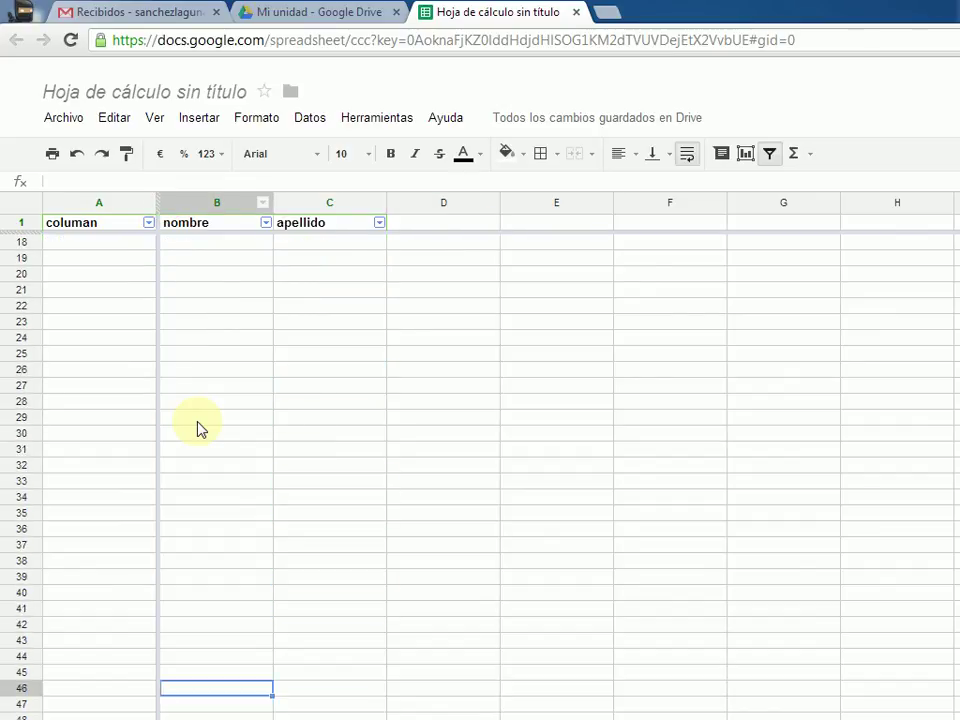
pyautogui.press('Up')
pyautogui.press('Up')
pyautogui.press('Up')
pyautogui.press('Up')
pyautogui.press('Up')
pyautogui.press('Up')
pyautogui.press('Up')
pyautogui.press('Up')
pyautogui.press('Up')
pyautogui.press('Up')
pyautogui.press('Up')
pyautogui.press('Up')
pyautogui.press('Up')
pyautogui.press('Up')
pyautogui.press('Up')
pyautogui.press('Up')
pyautogui.press('Up')
pyautogui.press('Up')
pyautogui.press('Up')
pyautogui.press('Up')
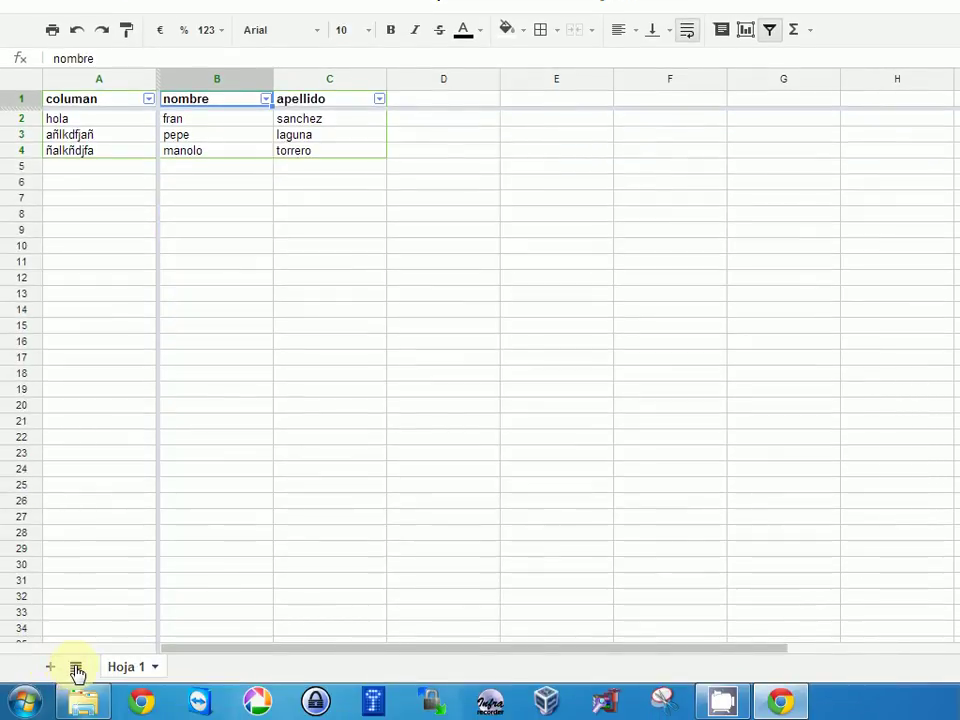
# - Add sheets Hoja 2 and Hoja 3, return to Hoja 1, and try reordering its tab
pyautogui.click(48, 670)
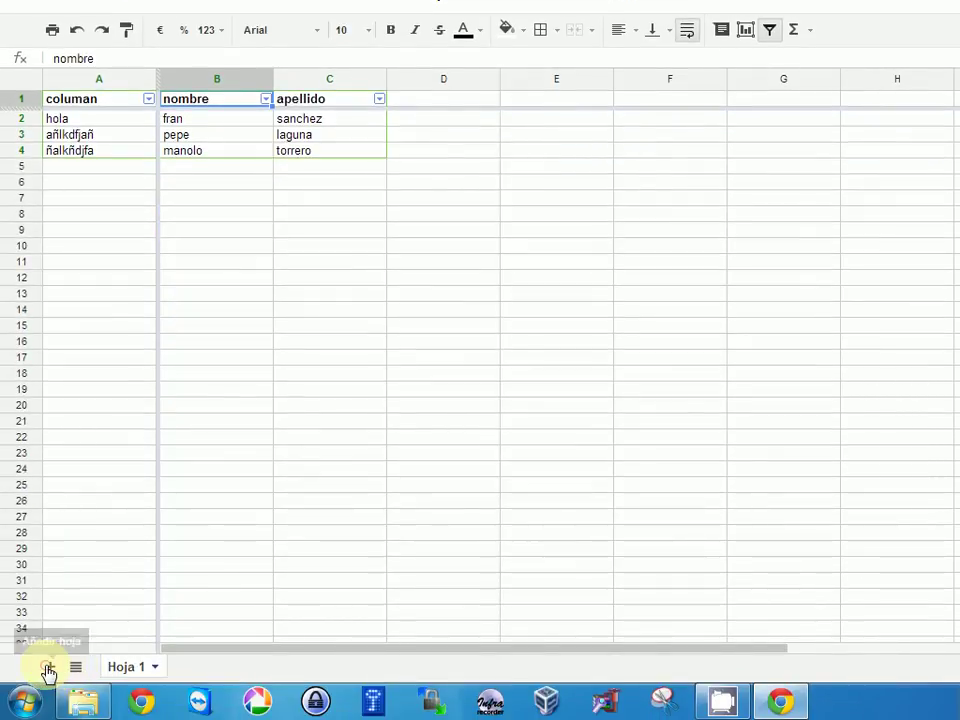
pyautogui.click(49, 667)
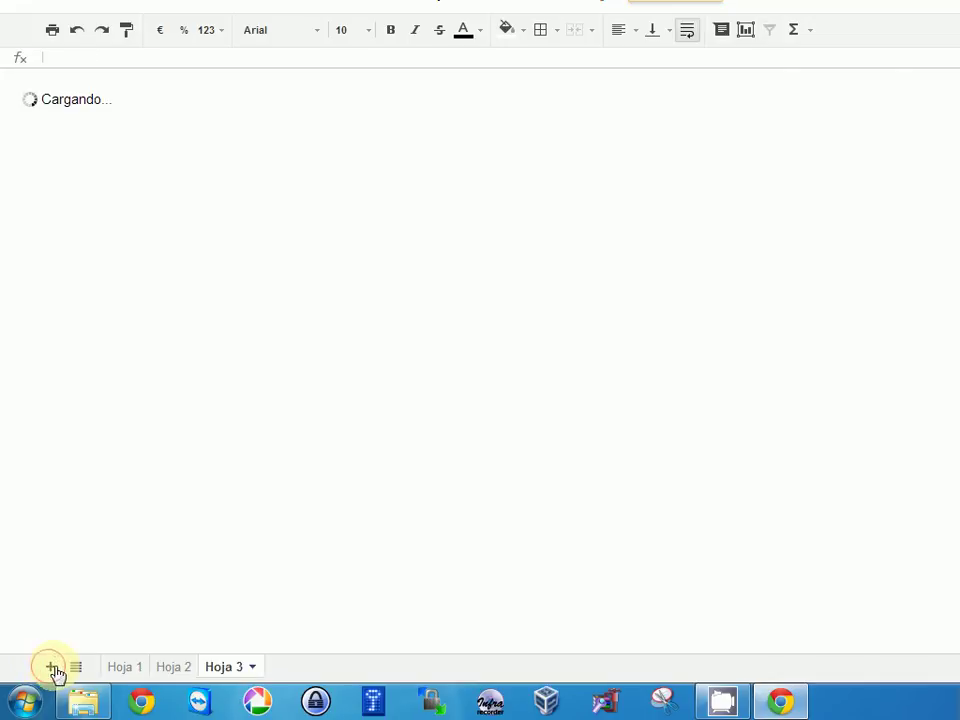
pyautogui.click(76, 667)
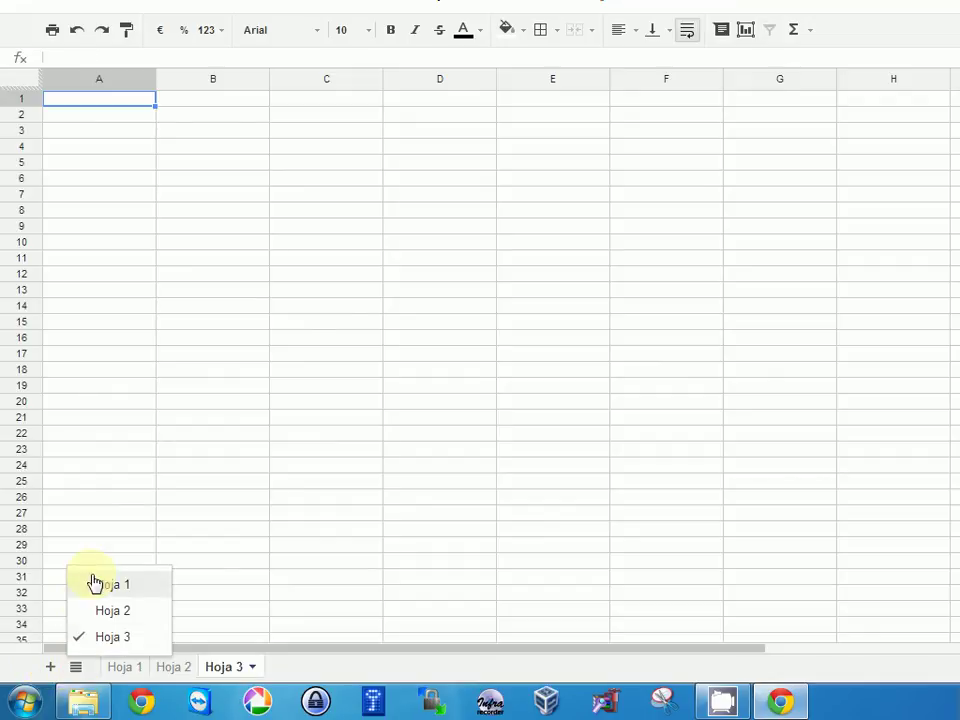
pyautogui.click(128, 668)
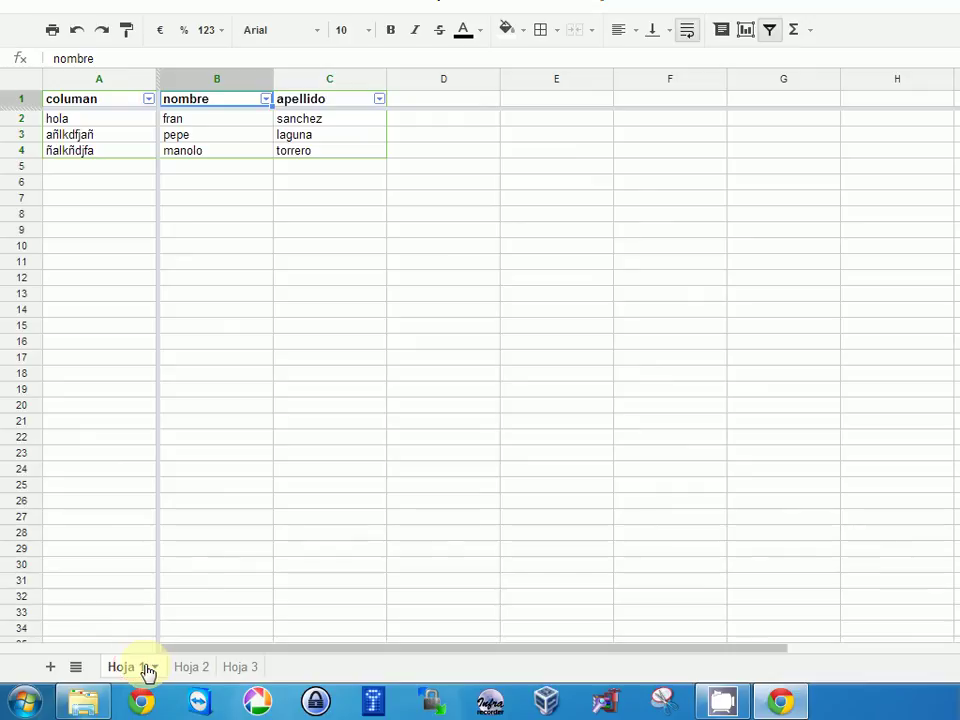
pyautogui.click(156, 671)
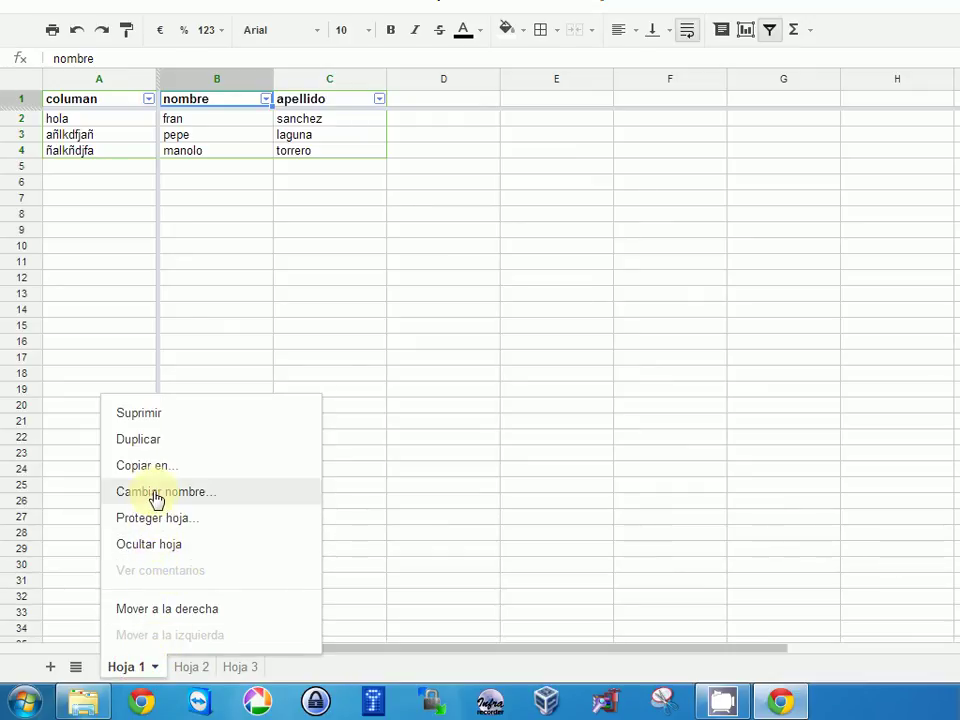
pyautogui.moveTo(140, 667); pyautogui.dragTo(266, 671)
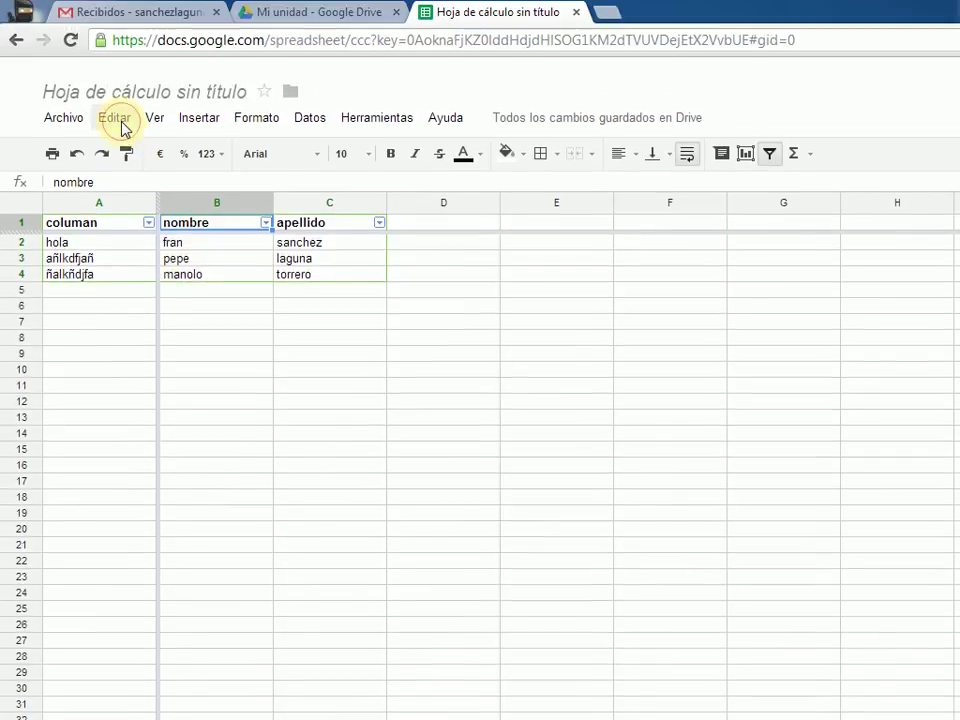
pyautogui.click(114, 31)
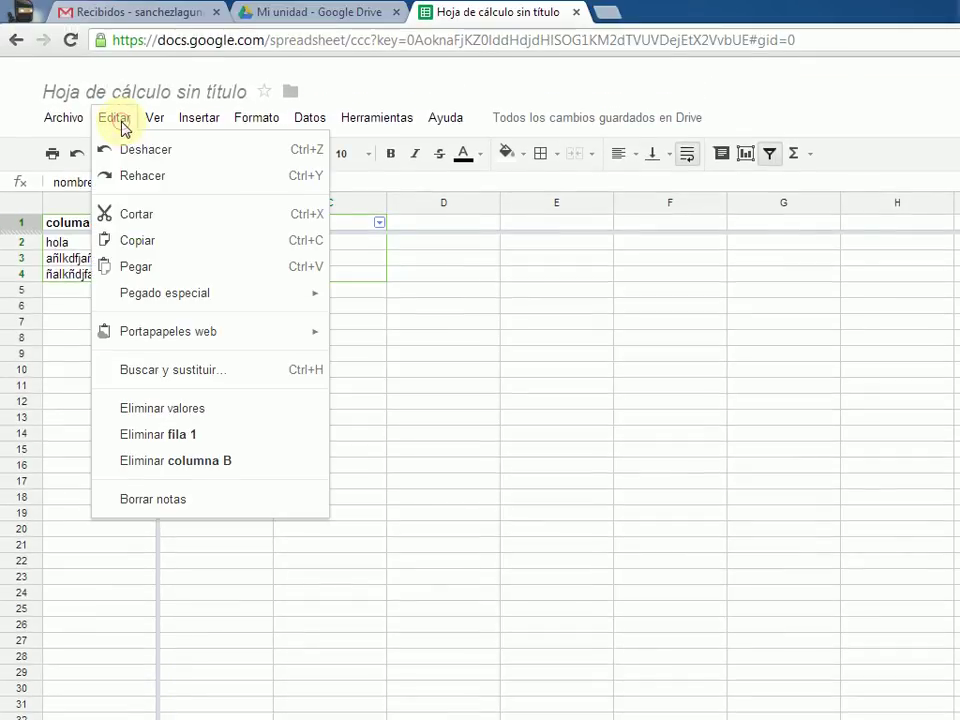
pyautogui.moveTo(152, 31)
pyautogui.moveTo(184, 122)
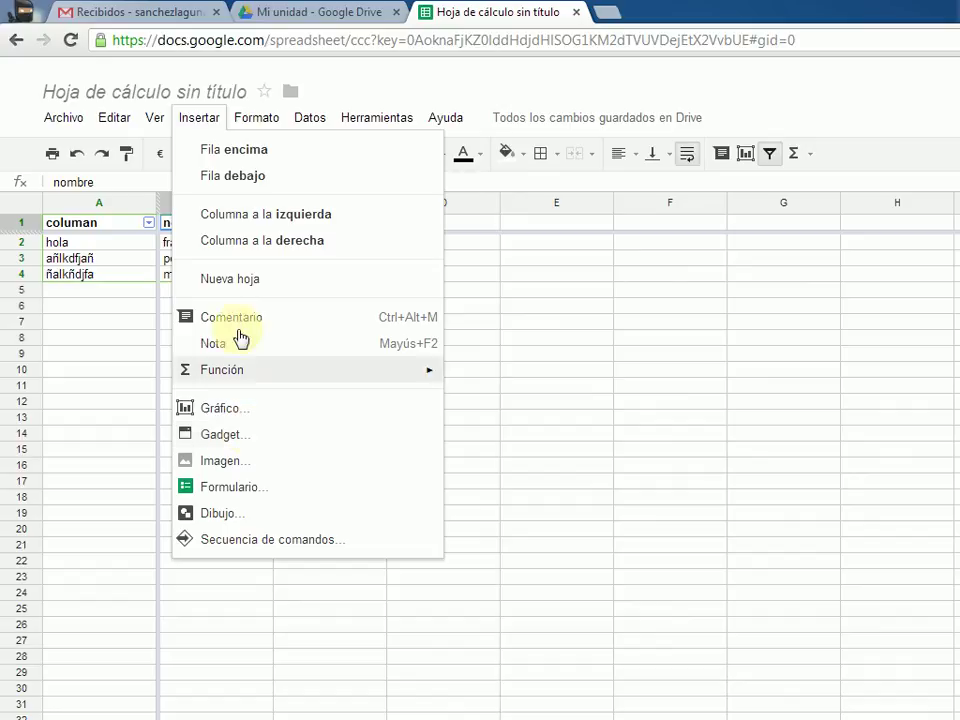
pyautogui.moveTo(260, 124)
pyautogui.moveTo(301, 125)
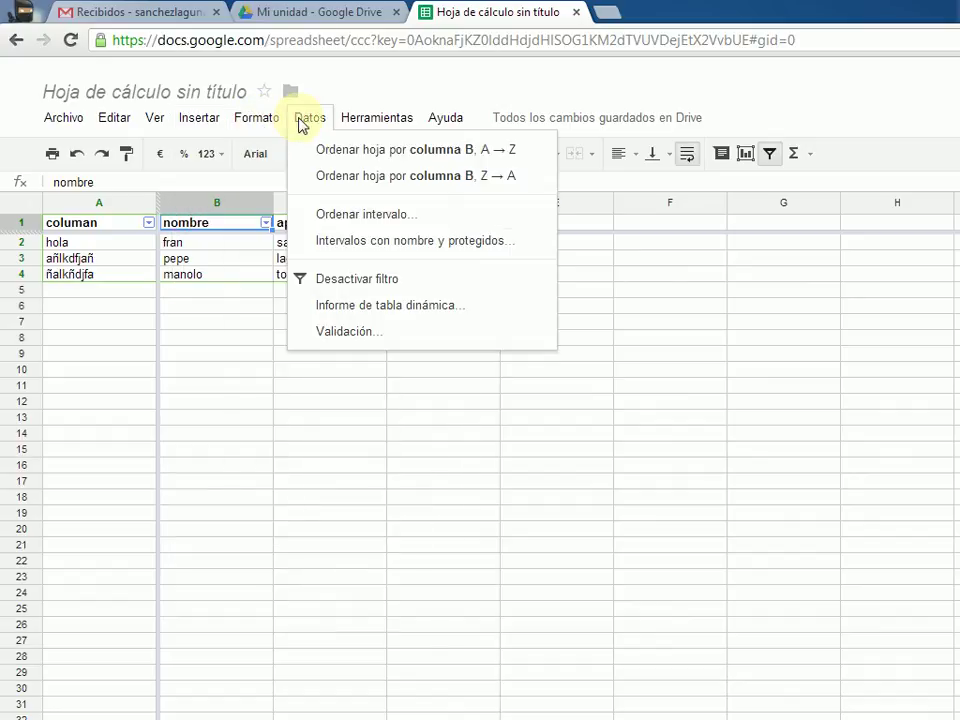
# - Close the spreadsheet and create a new blank drawing from Drive via CREAR > Dibujo
pyautogui.click(575, 14)
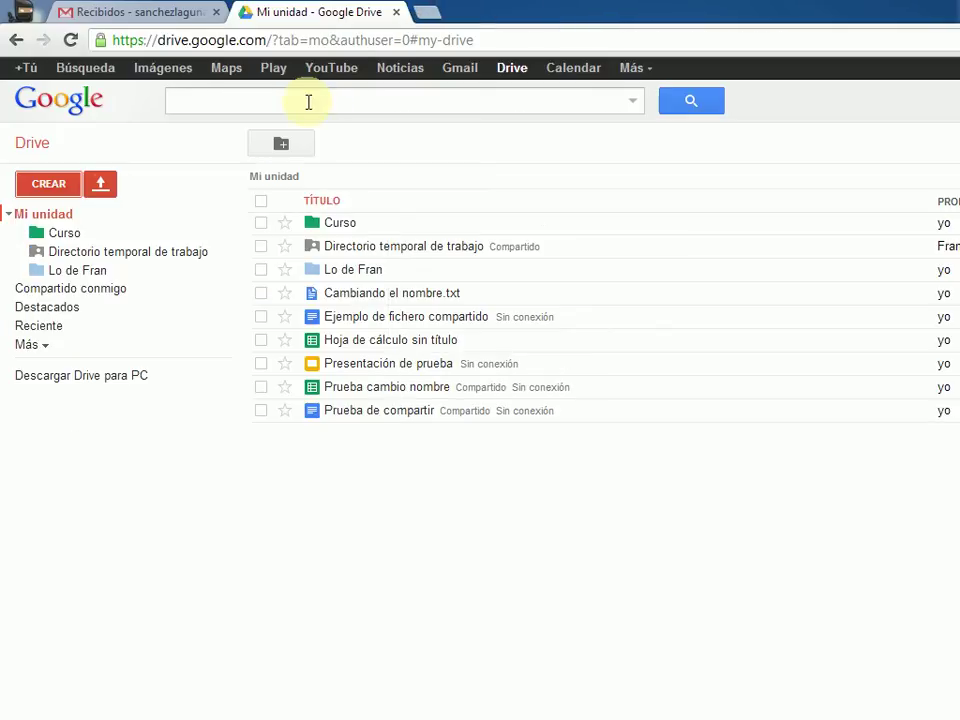
pyautogui.click(57, 190)
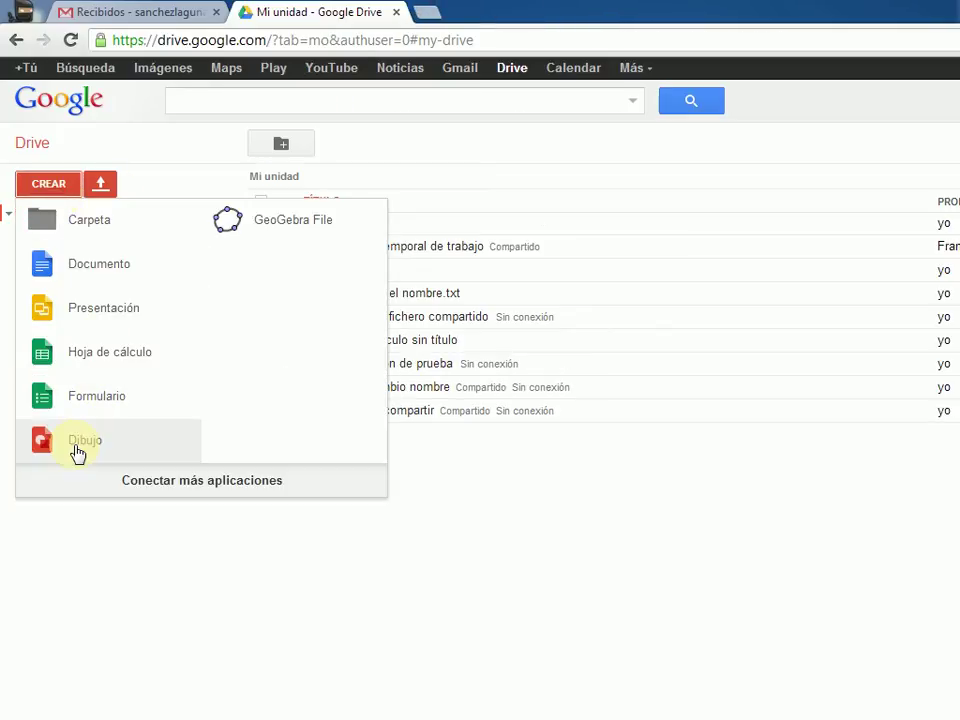
pyautogui.click(78, 452)
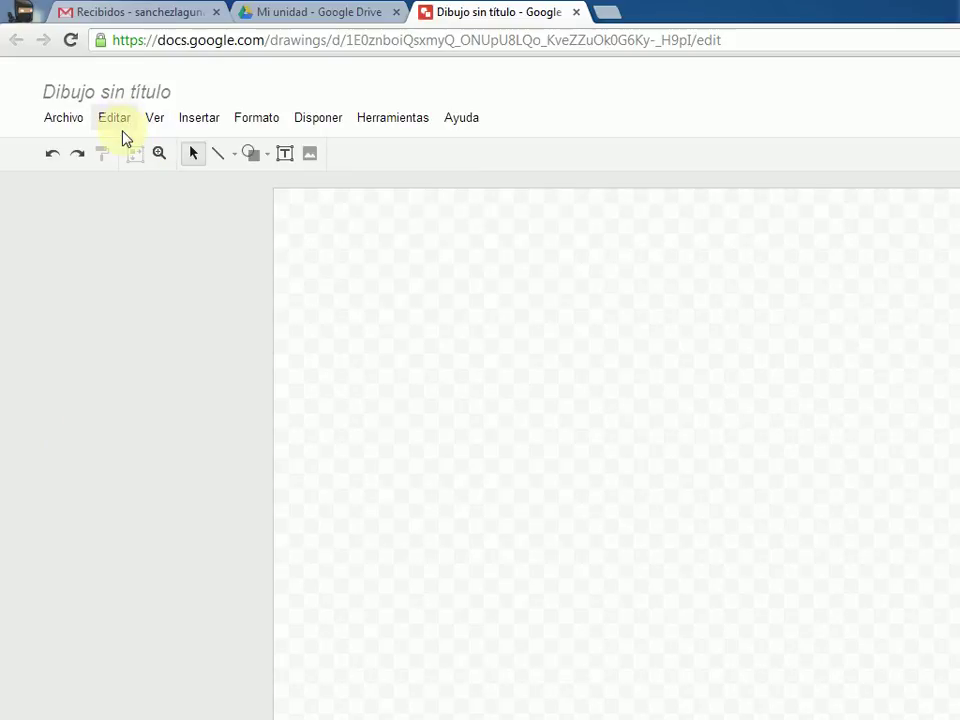
# - Draw a right-pointing block arrow shape on the drawing canvas
pyautogui.click(256, 154)
pyautogui.moveTo(279, 211)
pyautogui.click(379, 225)
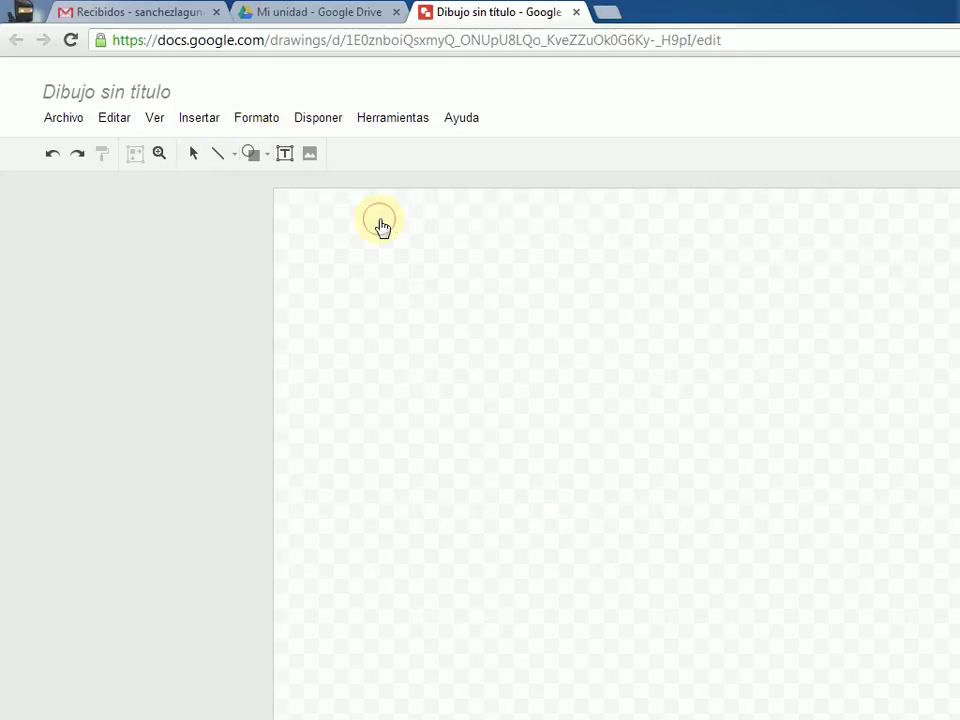
pyautogui.moveTo(477, 359); pyautogui.dragTo(696, 534)
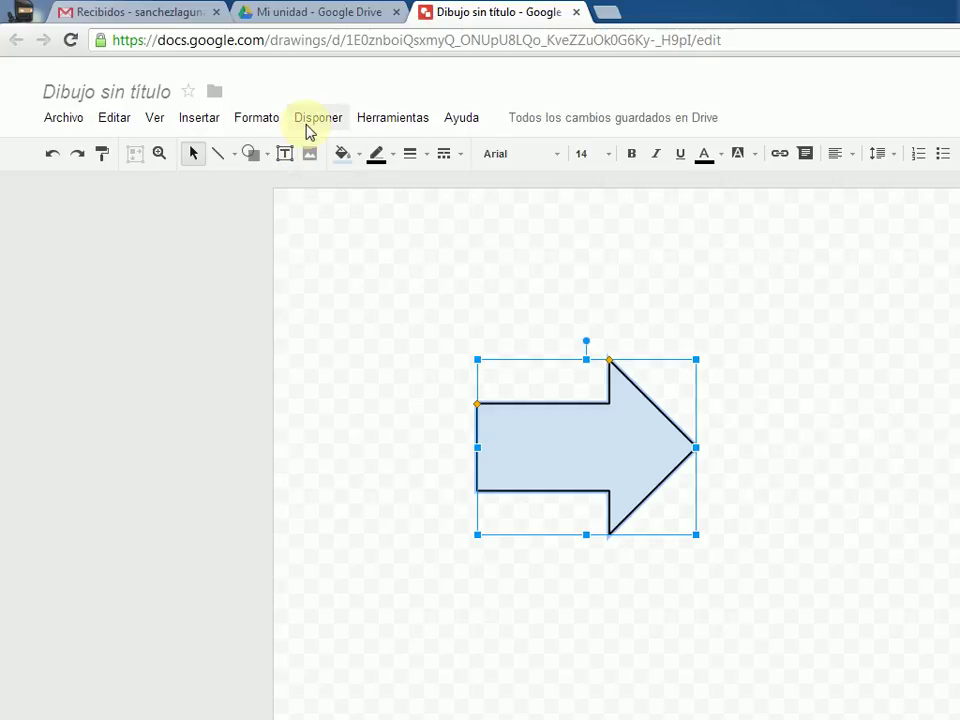
# - Centre the block arrow horizontally on the page using the Disponer menu
pyautogui.click(306, 122)
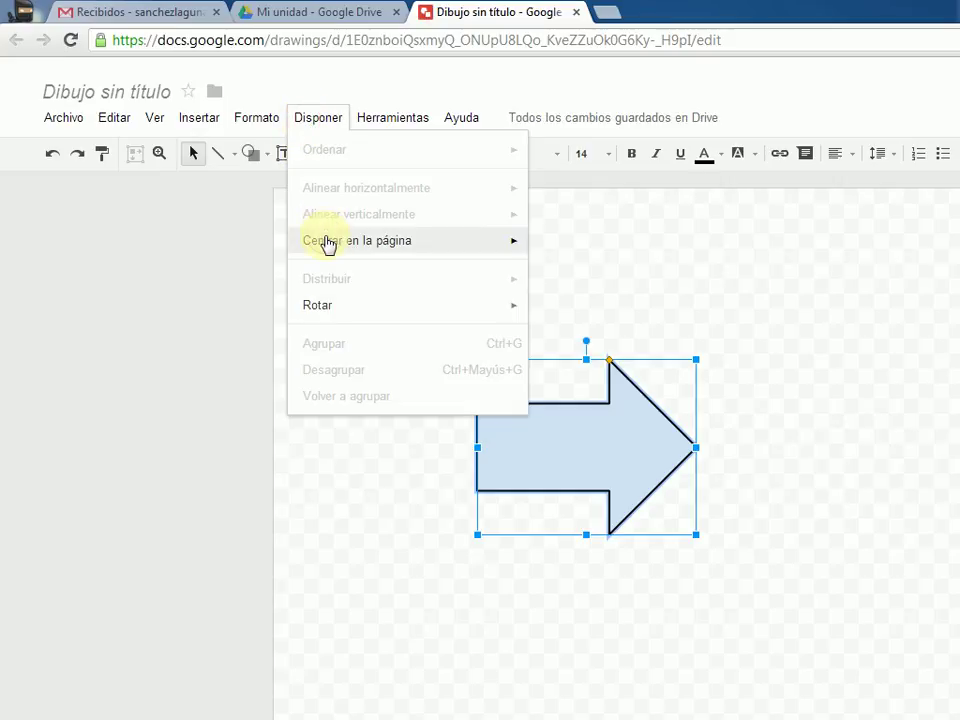
pyautogui.moveTo(328, 242)
pyautogui.click(596, 258)
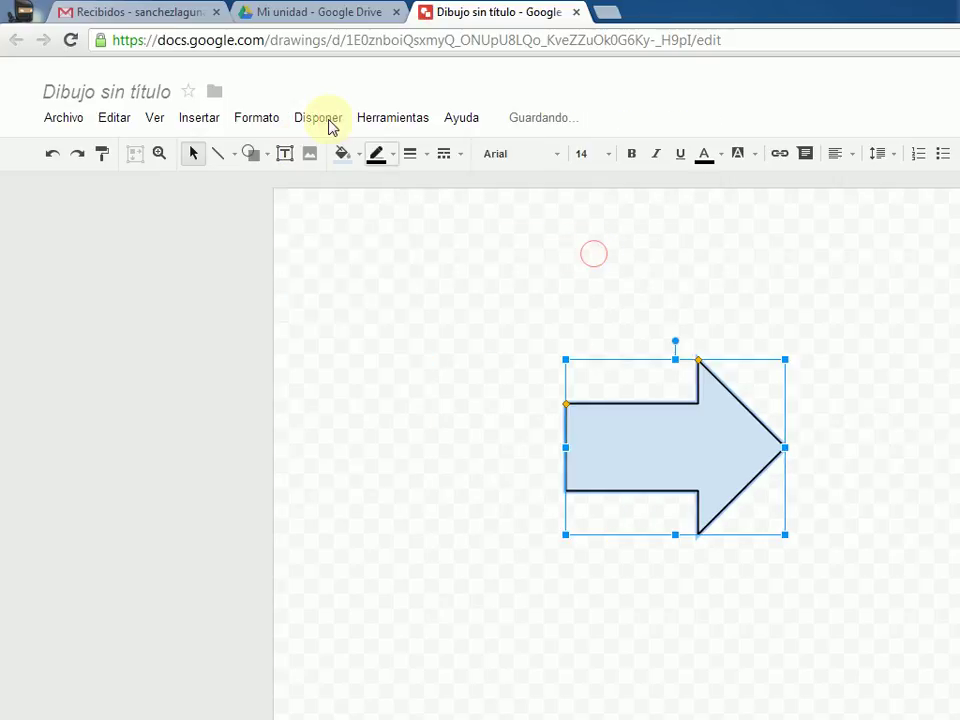
pyautogui.click(295, 120)
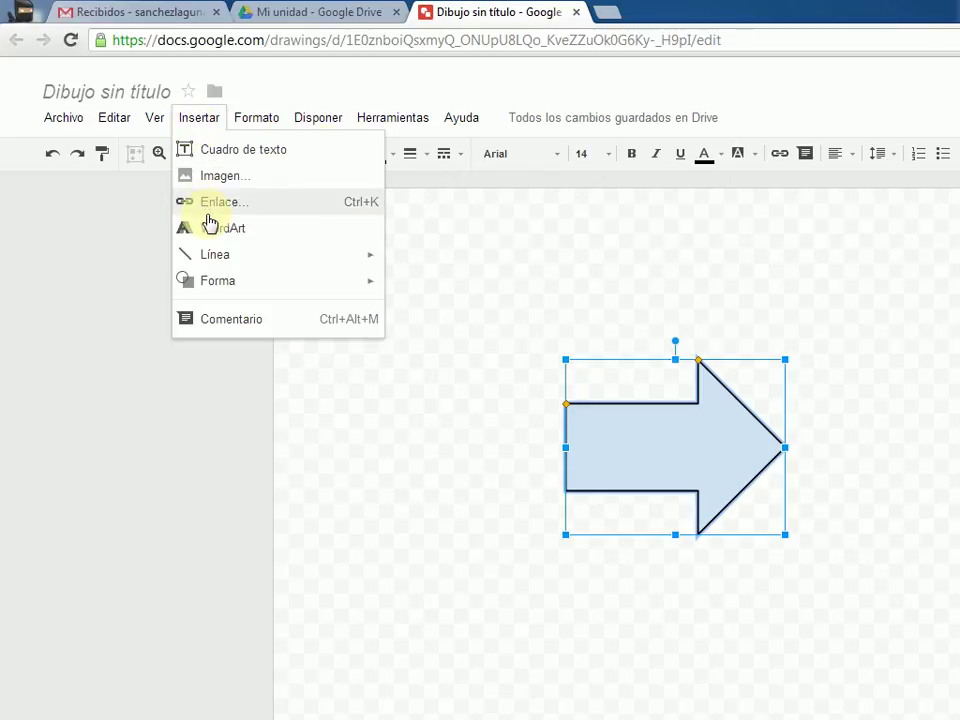
pyautogui.moveTo(157, 112)
pyautogui.moveTo(318, 120)
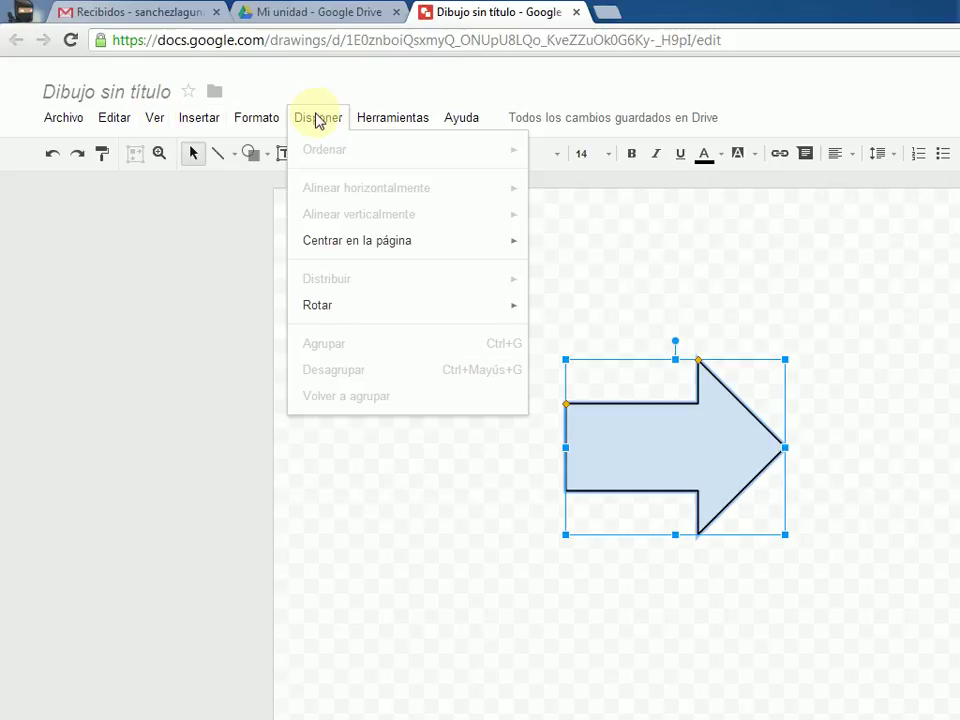
pyautogui.moveTo(398, 120)
pyautogui.moveTo(457, 120)
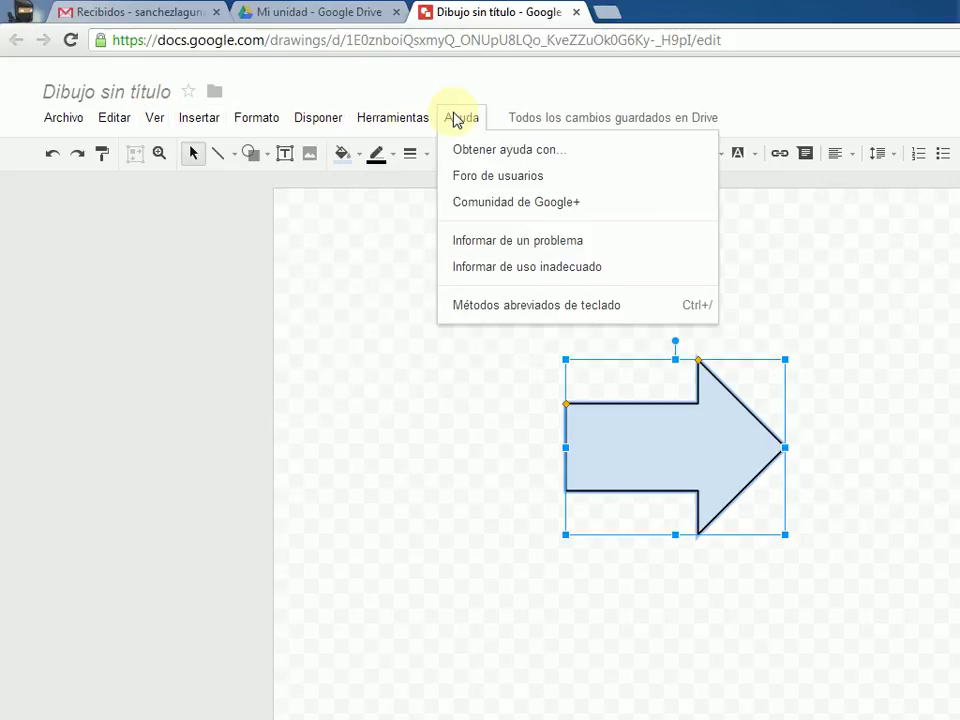
pyautogui.moveTo(357, 120)
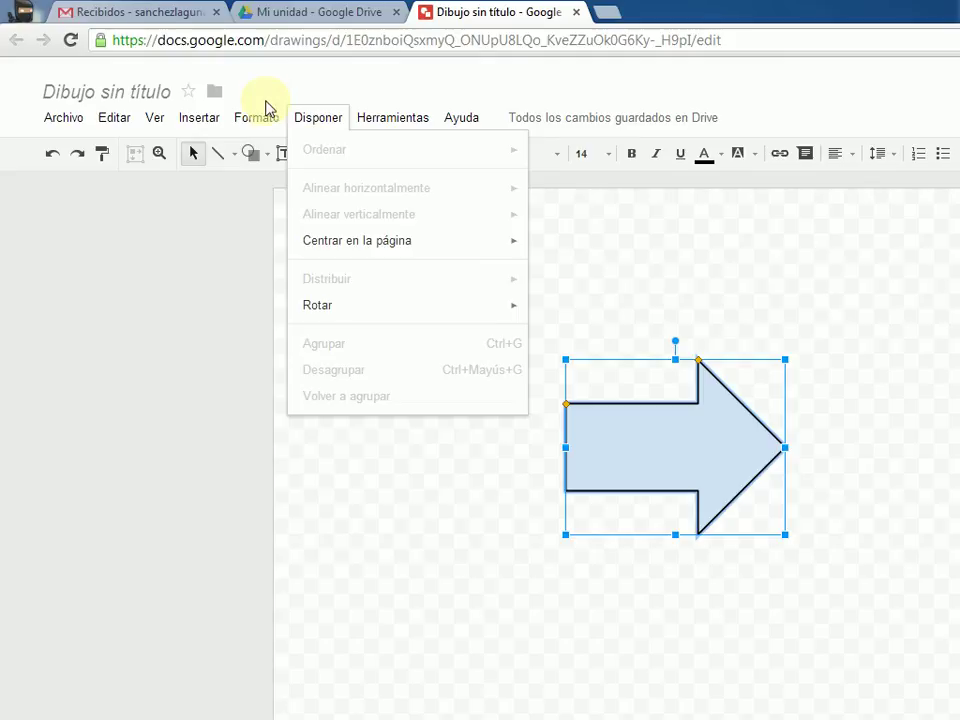
pyautogui.moveTo(257, 119)
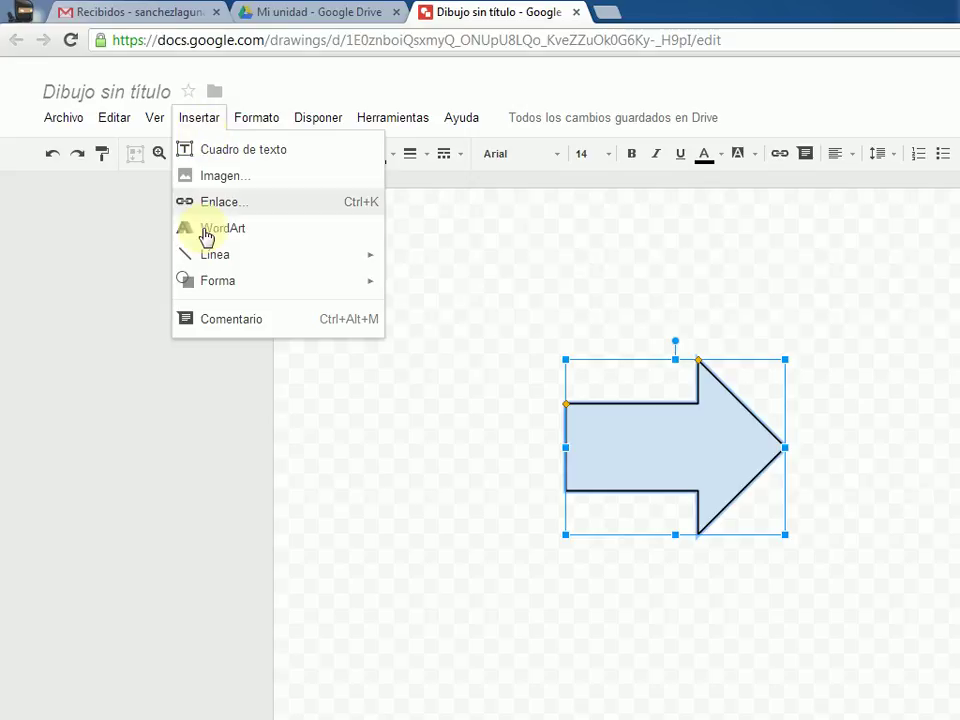
# - Draw three arrow lines outward from the block arrow's tip, left edge and top corner
pyautogui.moveTo(208, 256)
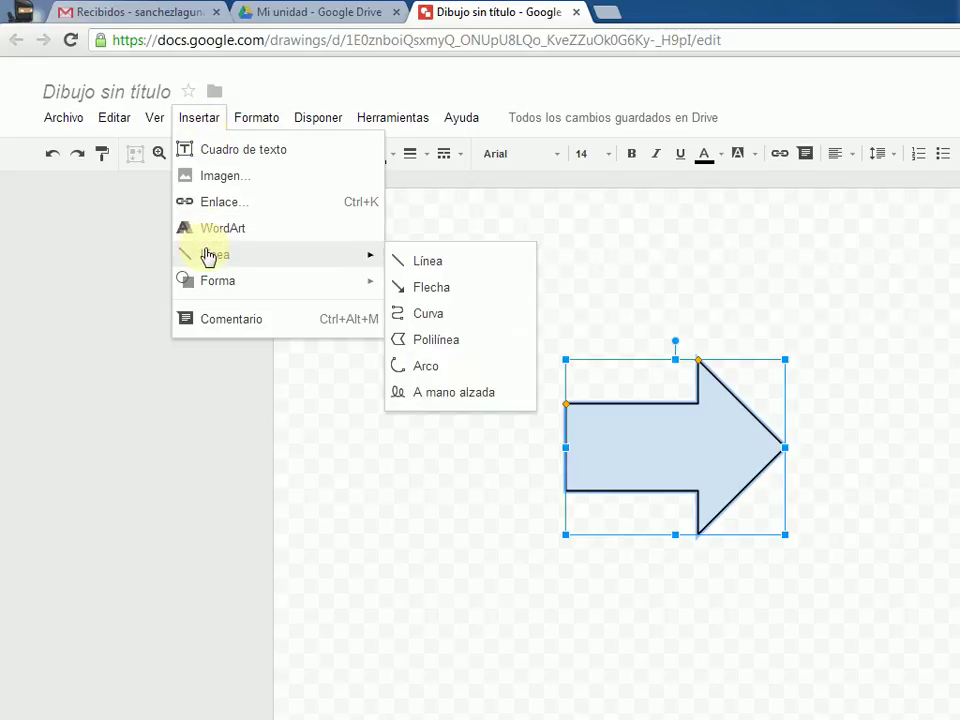
pyautogui.click(440, 290)
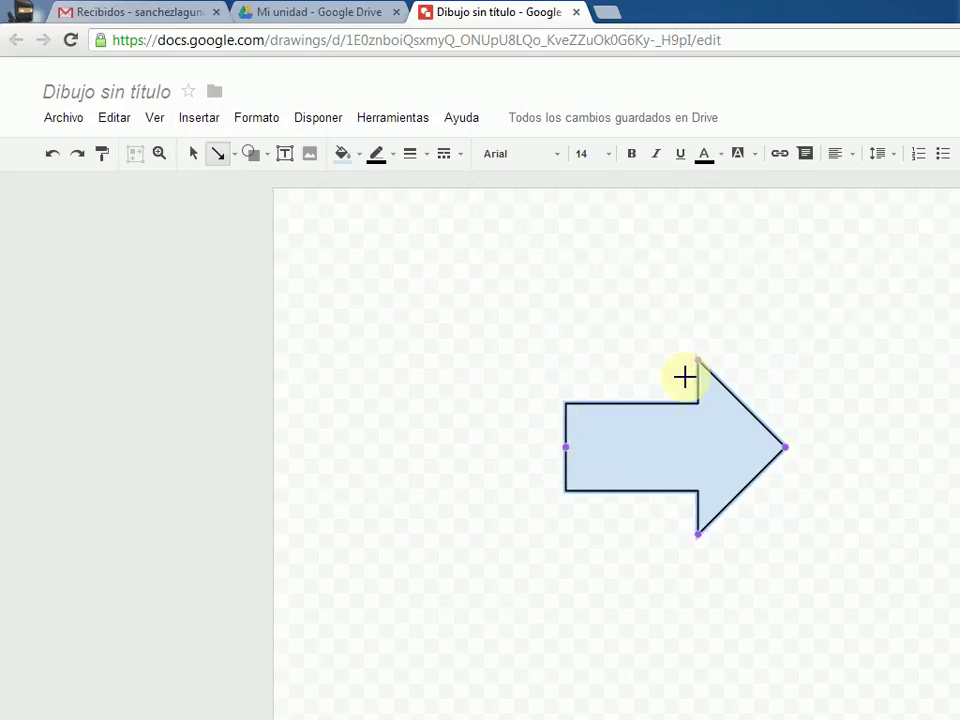
pyautogui.moveTo(786, 448); pyautogui.dragTo(718, 567)
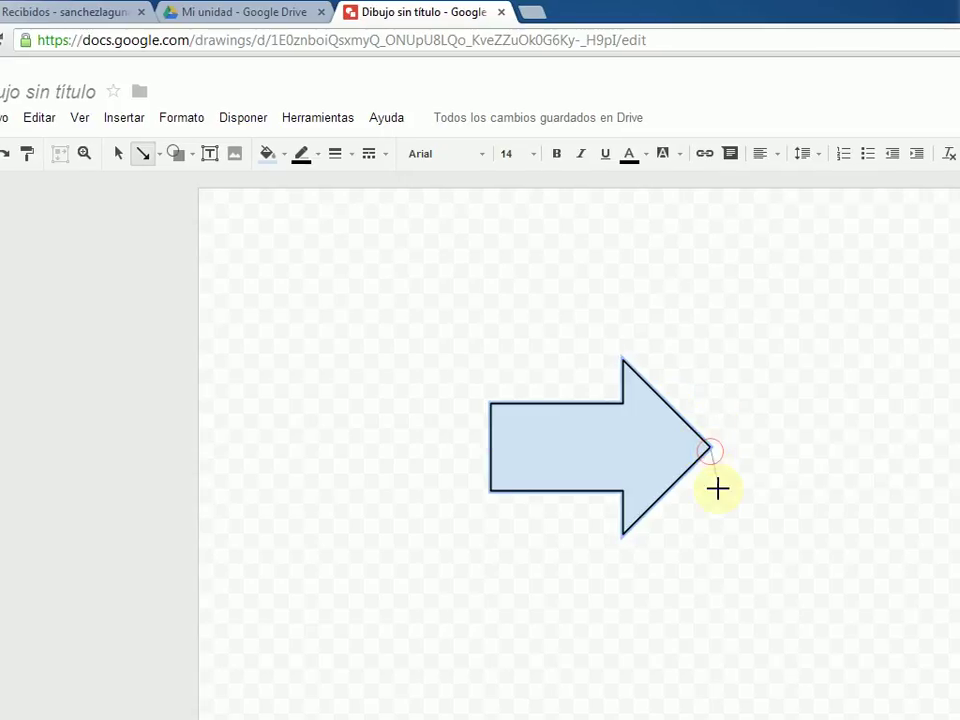
pyautogui.moveTo(623, 531); pyautogui.dragTo(793, 578)
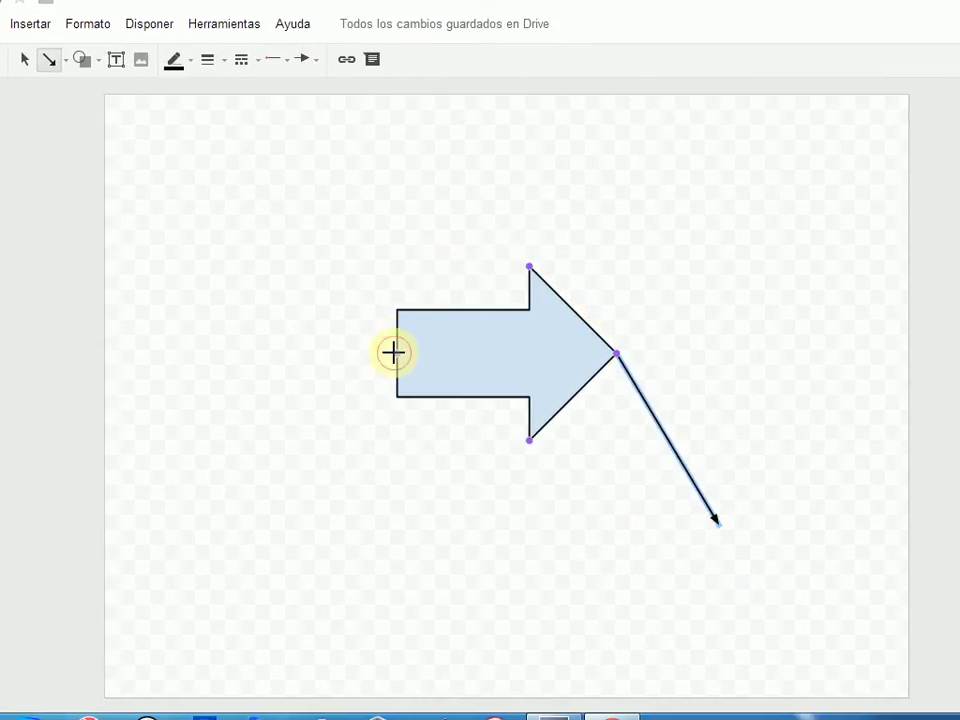
pyautogui.moveTo(393, 352); pyautogui.dragTo(226, 180)
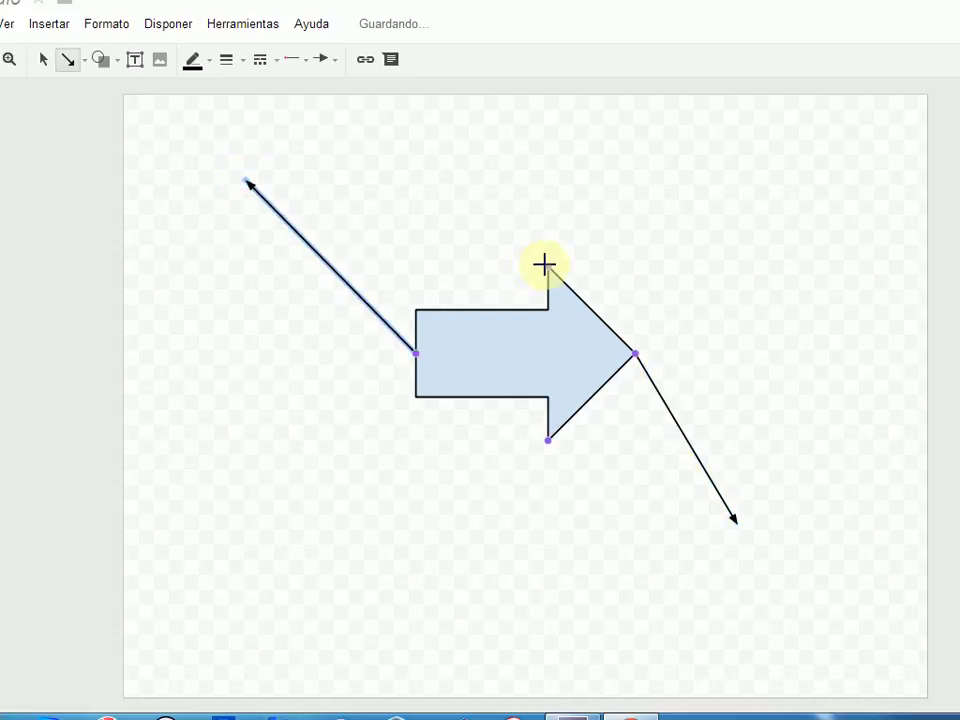
pyautogui.moveTo(544, 264); pyautogui.dragTo(758, 176)
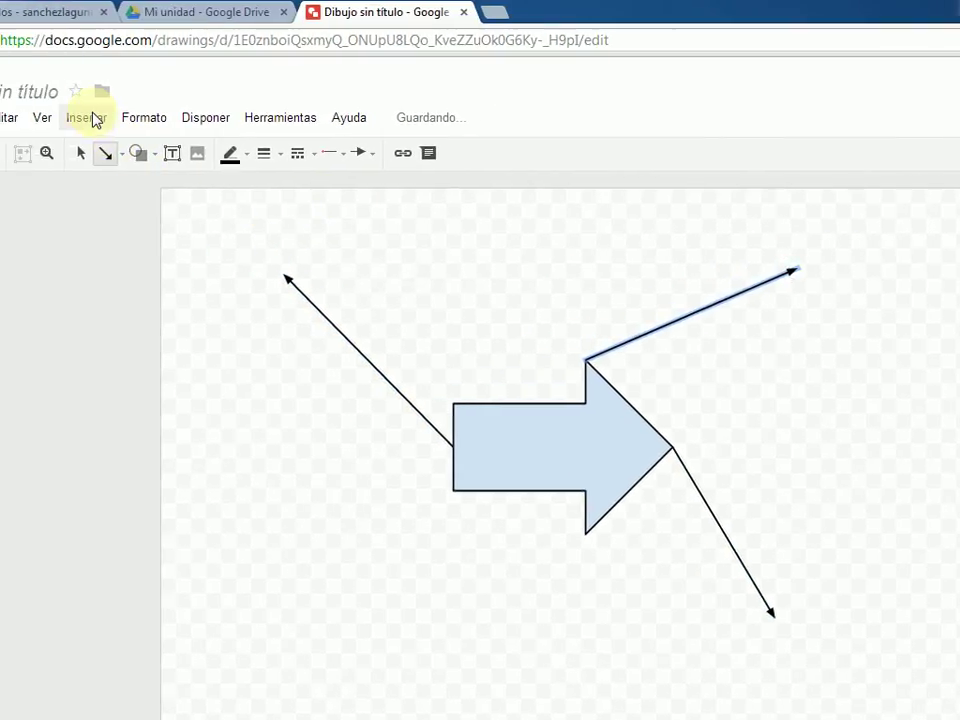
# - Look through the Insertar menu and close it without adding anything
pyautogui.click(95, 118)
pyautogui.moveTo(133, 283)
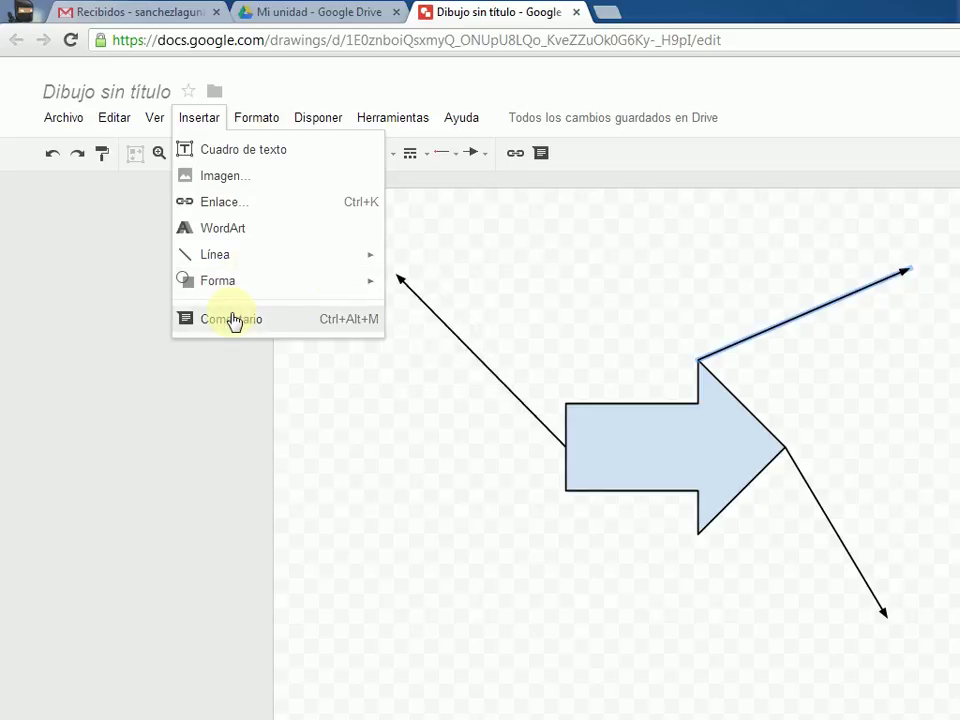
pyautogui.click(85, 290)
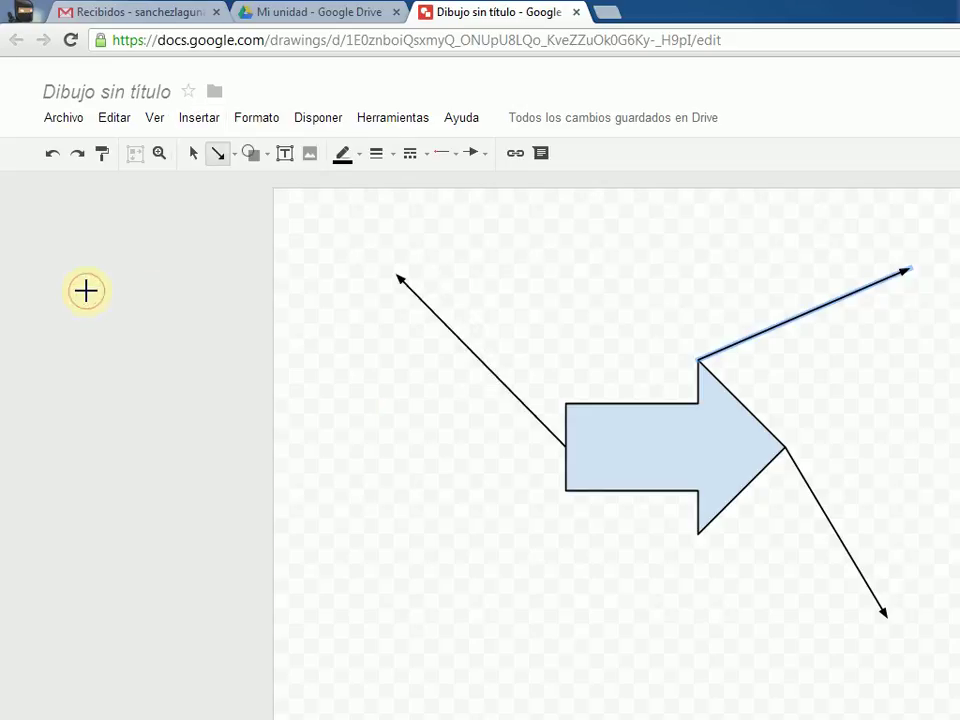